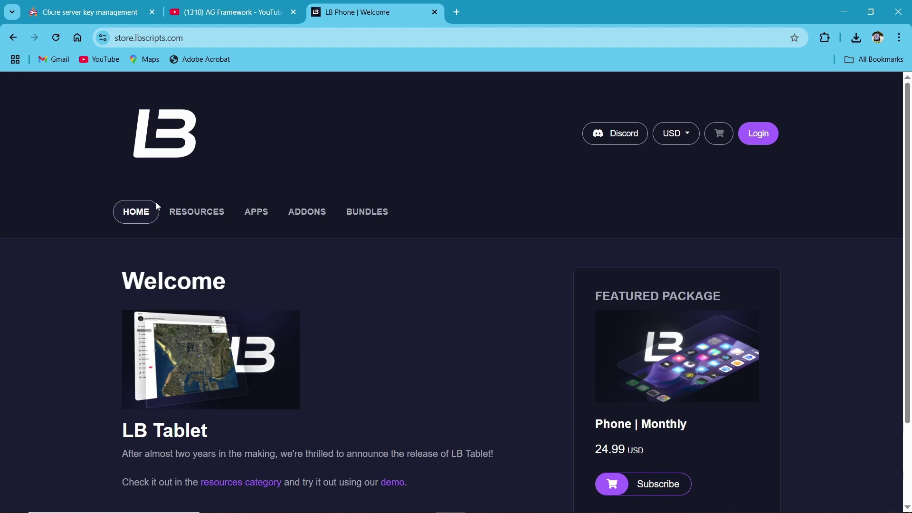
Add the Tablet | Lifetime package from the Resources category to the basket for 74.99 USD.
left_click(195, 227)
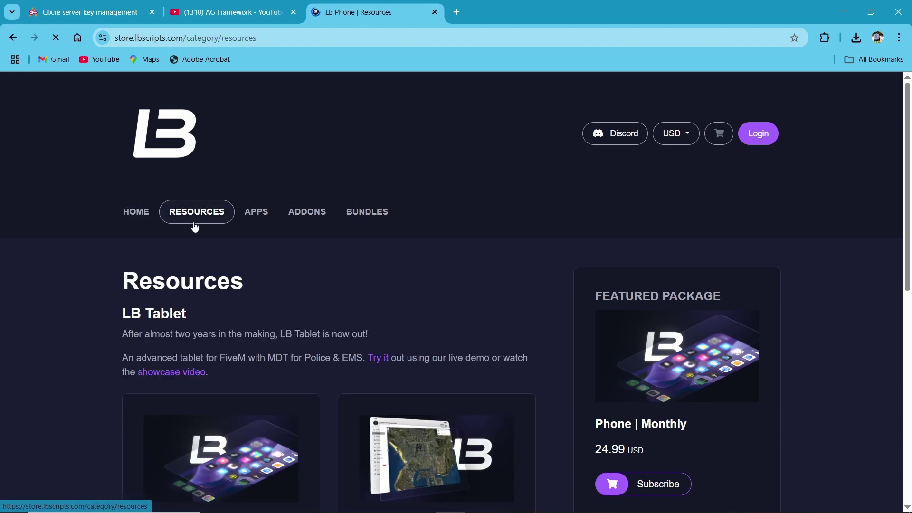
scroll(204, 258, "down", 3)
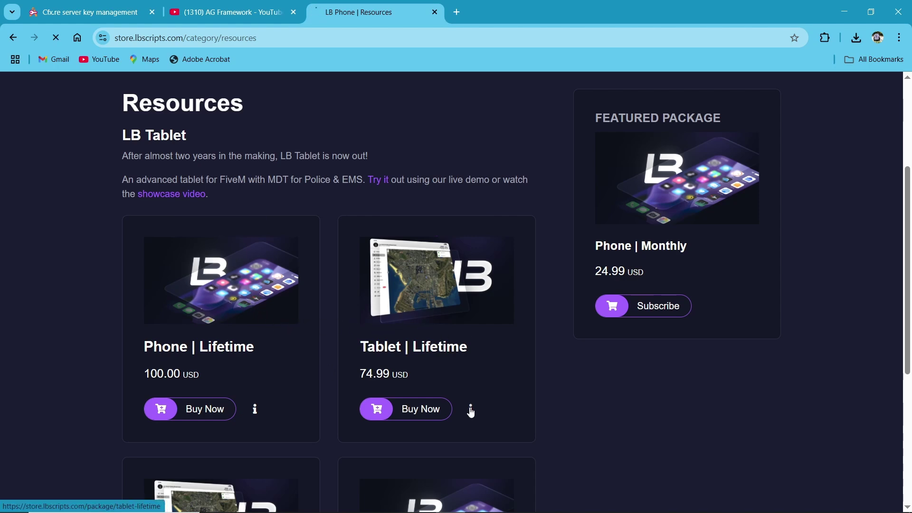
scroll(361, 395, "down", 6)
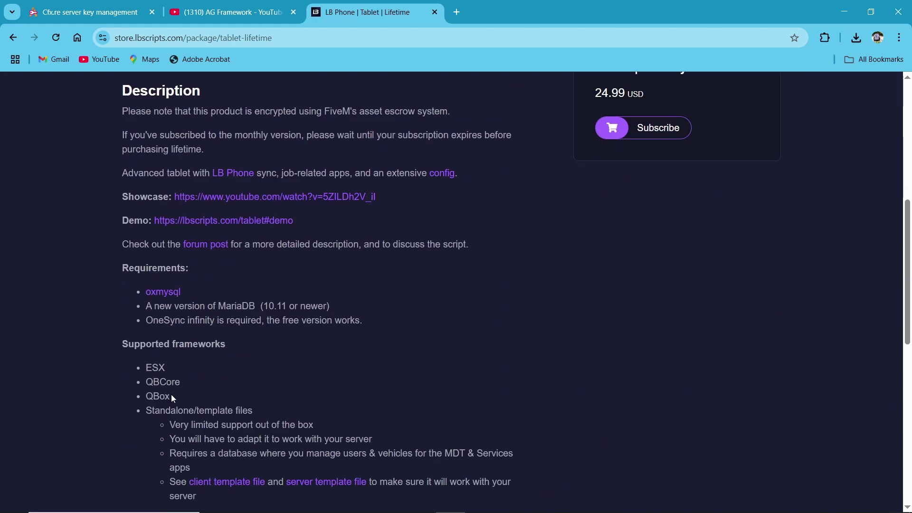
scroll(173, 398, "down", 10)
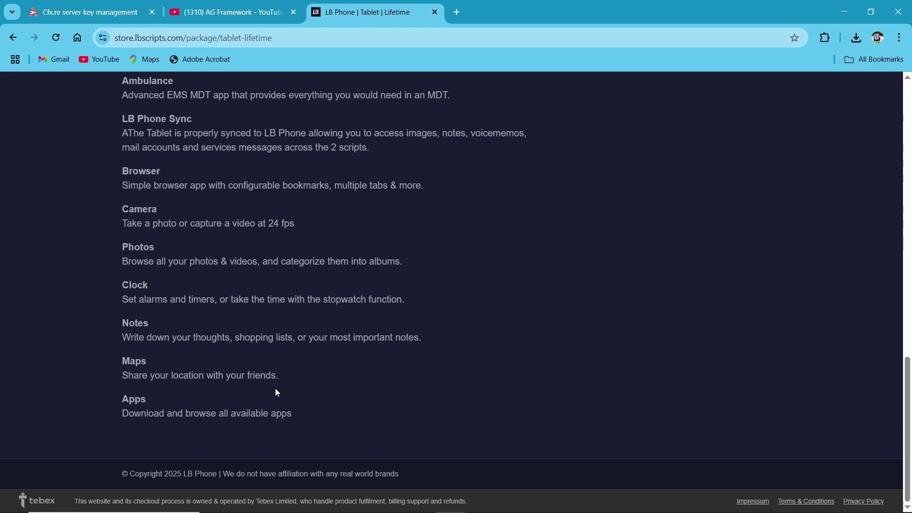
scroll(291, 390, "up", 10)
scroll(307, 346, "up", 6)
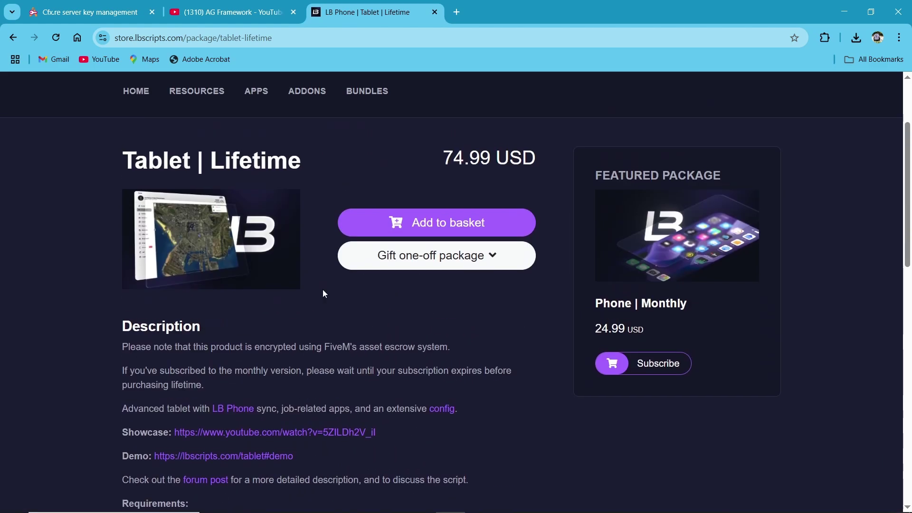
scroll(284, 380, "up", 3)
left_click(418, 347)
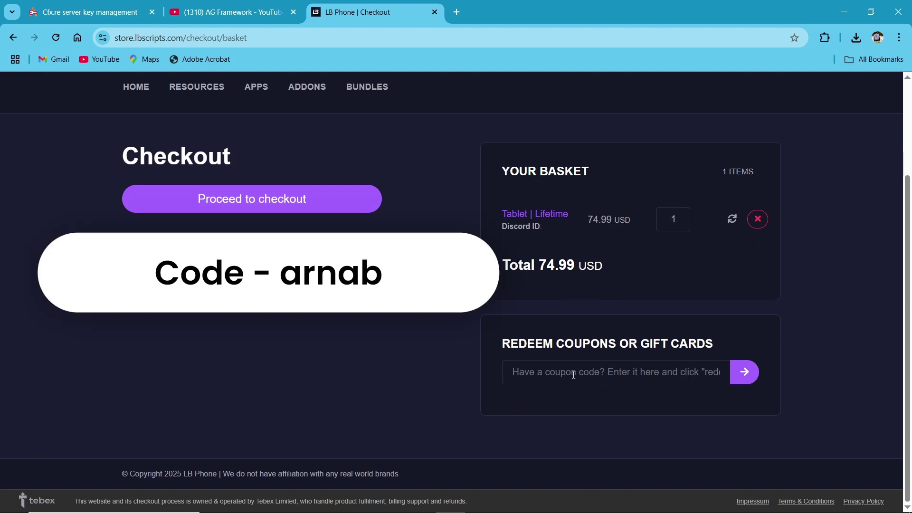
Download lb-tablet.pack.zip and lb-tablet-prop.pack.zip from Cfx.re Keymaster.
left_click(574, 375)
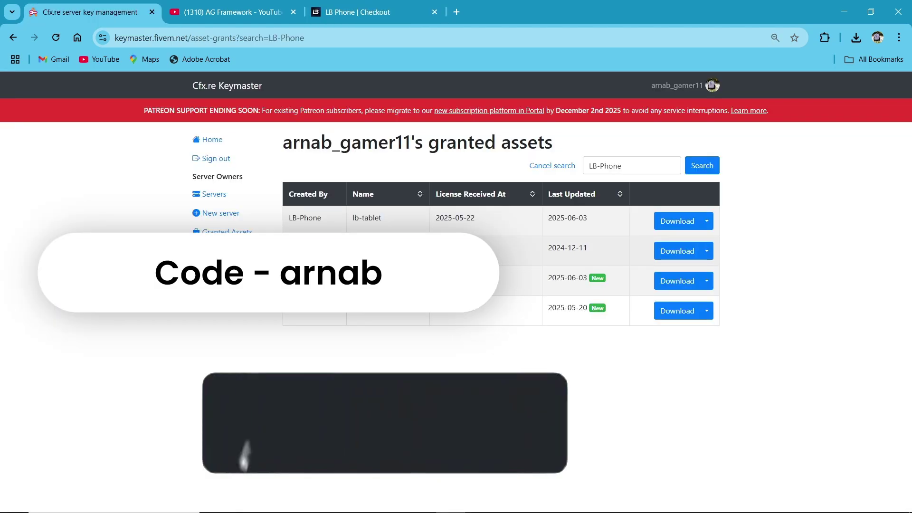
left_click(677, 251)
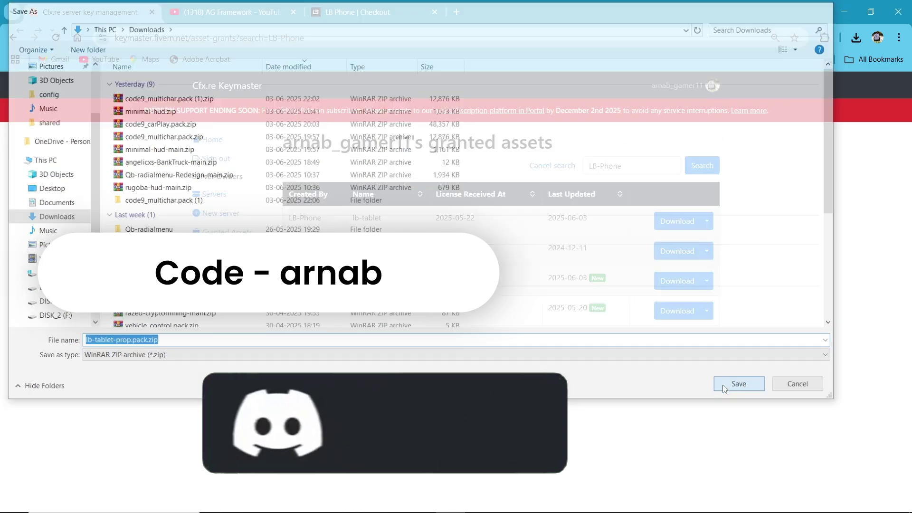
left_click(724, 388)
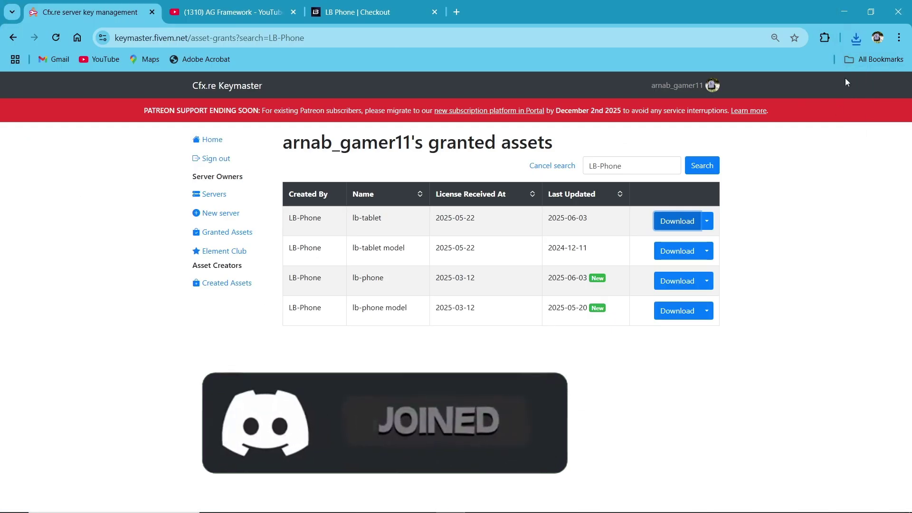
left_click(855, 37)
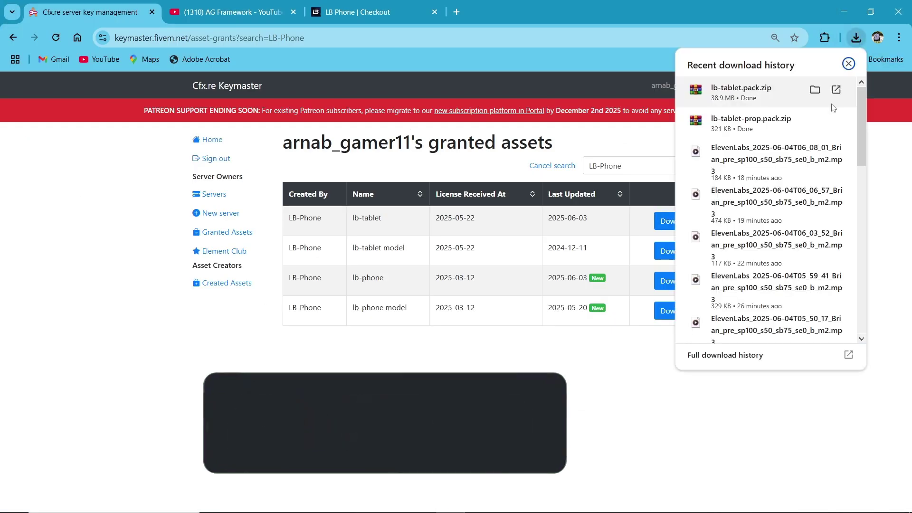
Paste both LB Tablet zips into E:\Narco City\Narco City\resources.
left_click(812, 89)
scroll(101, 120, "down", 1)
left_click(112, 284)
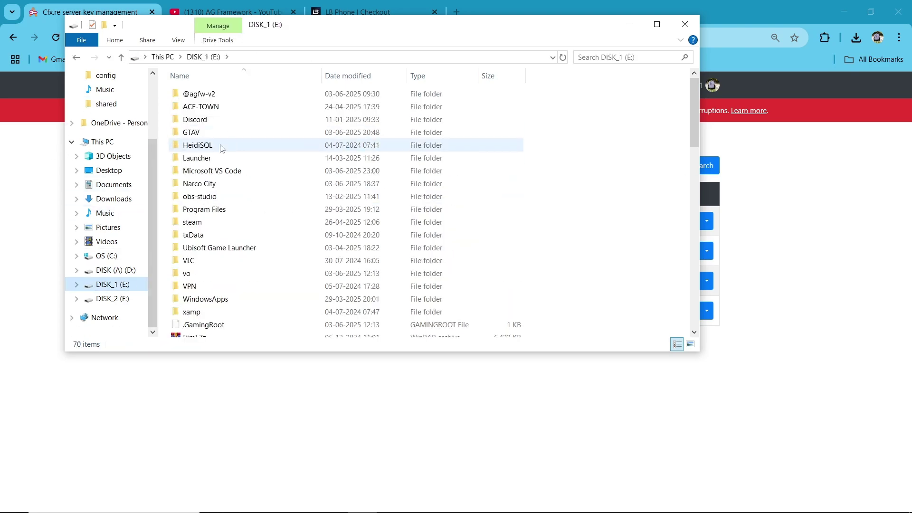
double_click(218, 194)
double_click(218, 93)
double_click(219, 119)
scroll(207, 187, "down", 1)
right_click(630, 229)
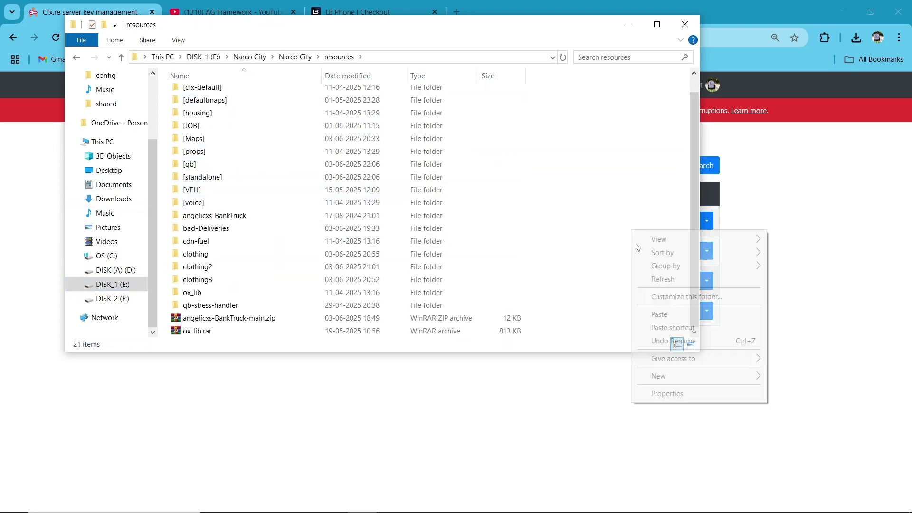
left_click(653, 312)
Extract lb-tablet-prop.pack.zip and lb-tablet.pack.zip inside the resources folder.
right_click(232, 330)
key("Escape")
scroll(232, 331, "down", 1)
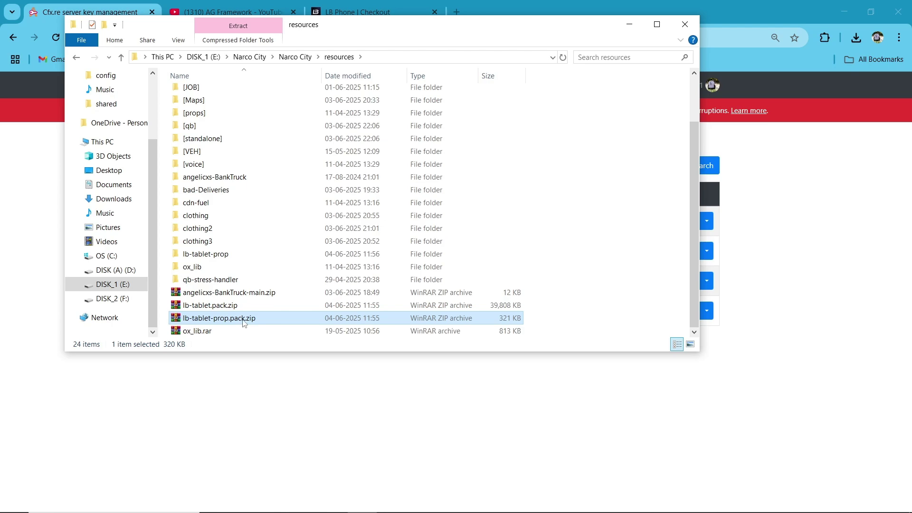
double_click(204, 253)
key("alt+Left")
left_click(209, 306)
right_click(225, 307)
left_click(291, 182)
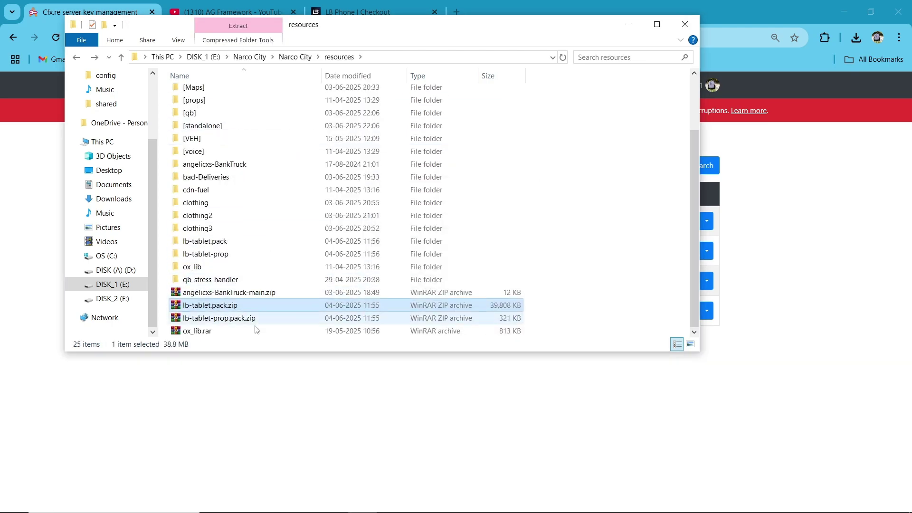
Browse the v1.4.1 lb-tablet folder and its Optional SQL files.
double_click(209, 245)
double_click(228, 106)
double_click(240, 97)
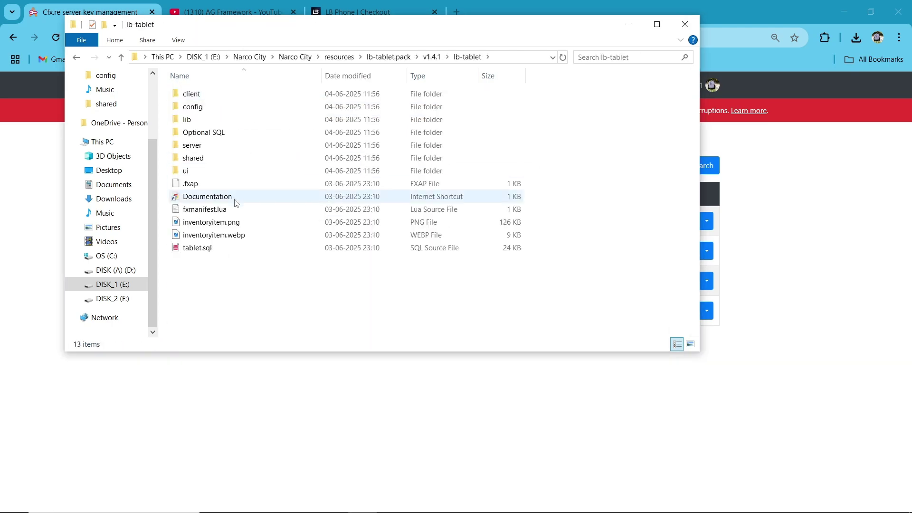
double_click(230, 133)
key("alt+Left")
left_click(216, 249)
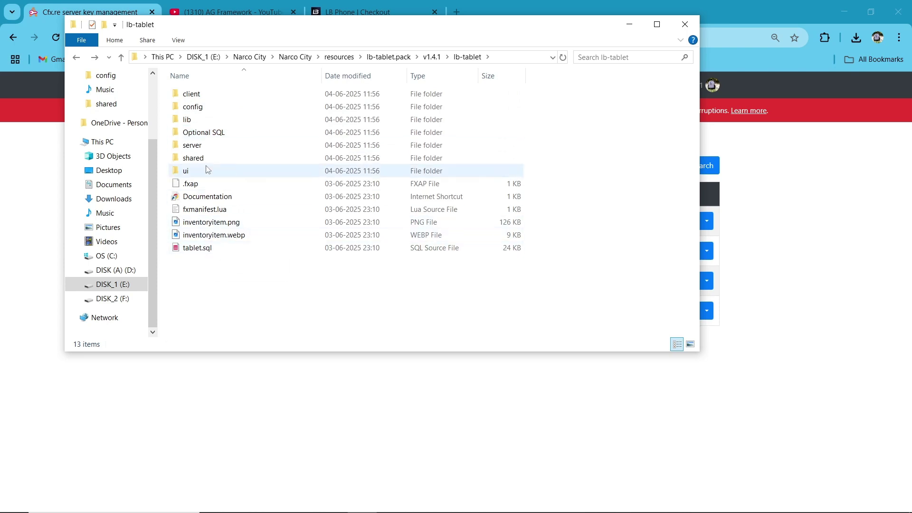
key("alt+Left")
key("alt+Left")
Locate tablet.sql in the v1.5.0 BETA lb-tablet folder.
double_click(240, 106)
double_click(240, 109)
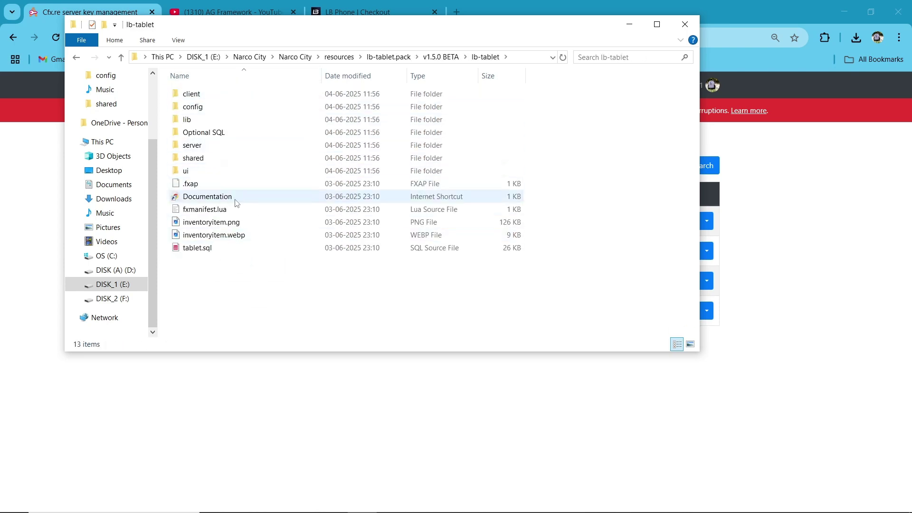
key("alt+Left")
key("alt+Left")
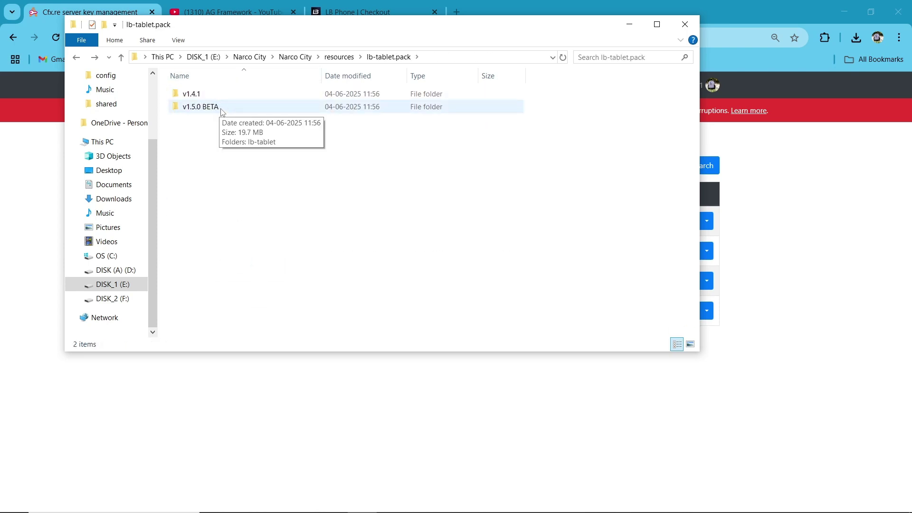
double_click(221, 108)
double_click(216, 95)
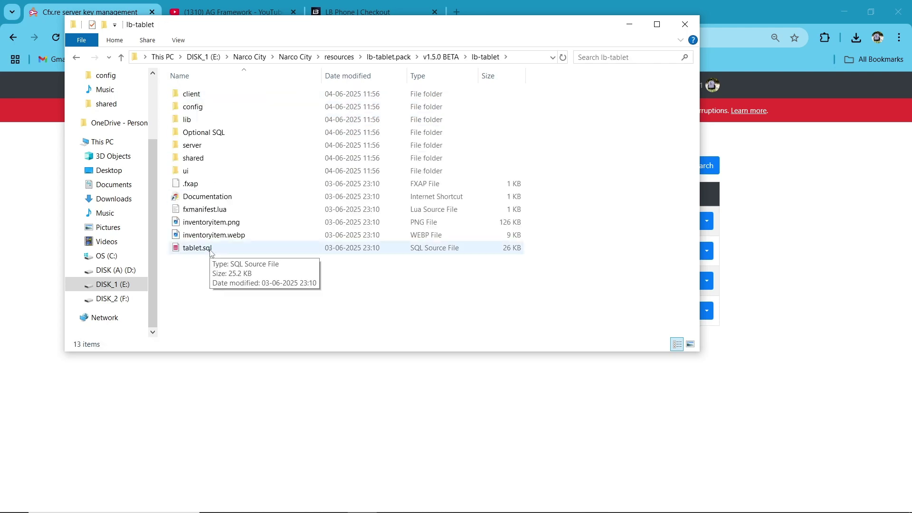
left_click(211, 248)
double_click(230, 132)
key("alt+Left")
right_click(213, 247)
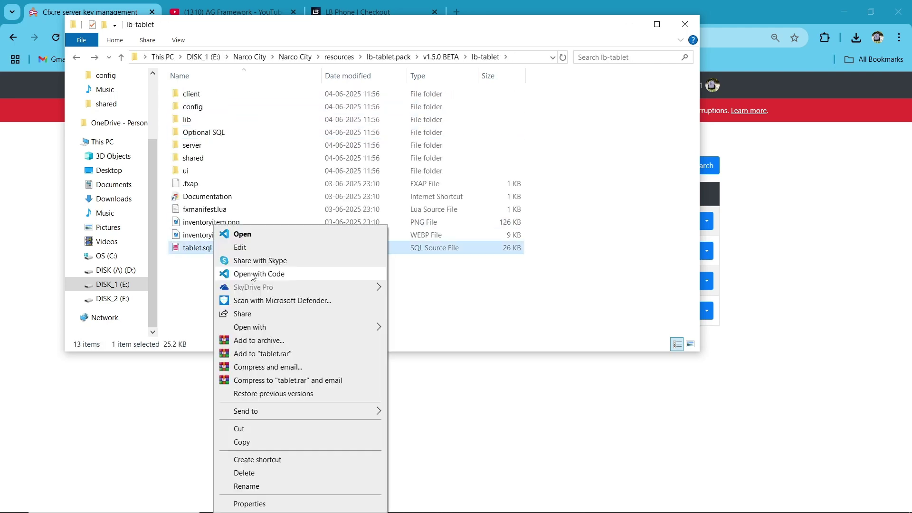
Run tablet.sql's contents as a query in HeidiSQL's database session.
left_click(294, 276)
scroll(294, 276, "up", 1)
key("ctrl+a")
key("super")
left_click(324, 345)
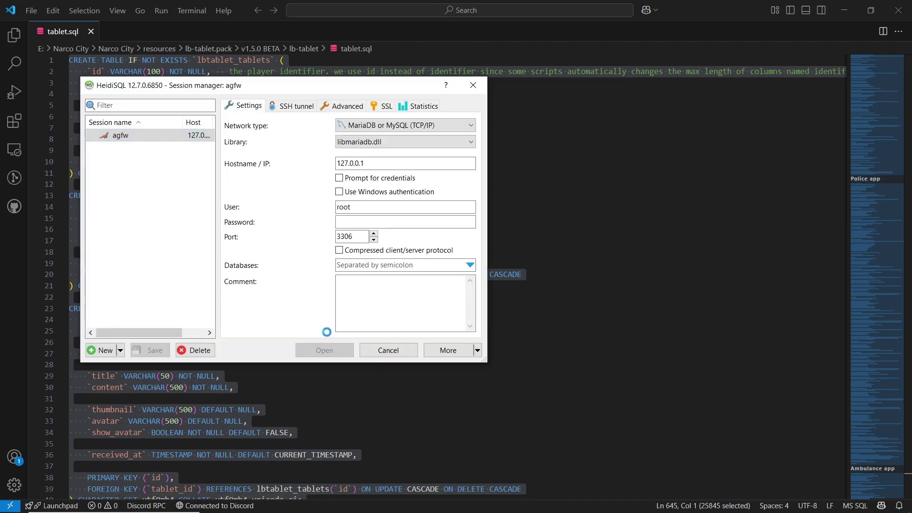
key("ctrl+a")
key("ctrl+v")
key("F9")
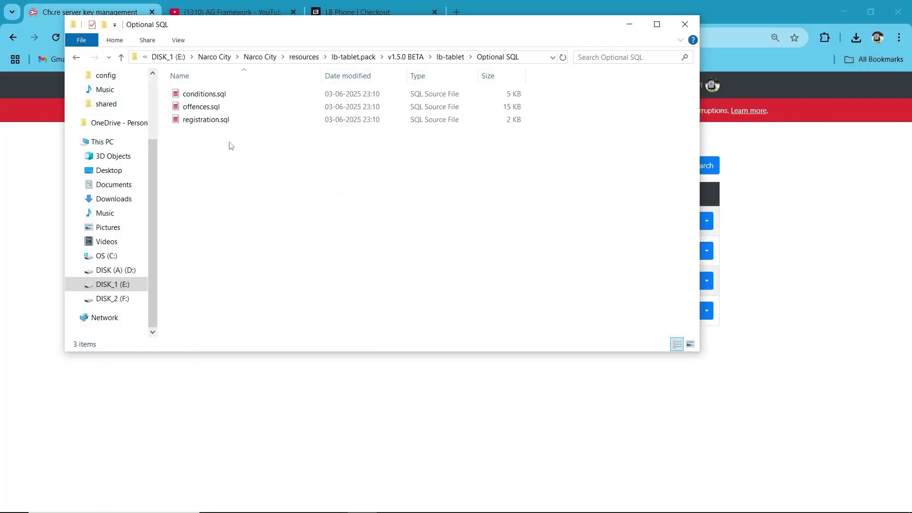
Run registration.sql from the Optional SQL folder in HeidiSQL.
left_click(246, 122)
double_click(246, 122)
key("ctrl+a")
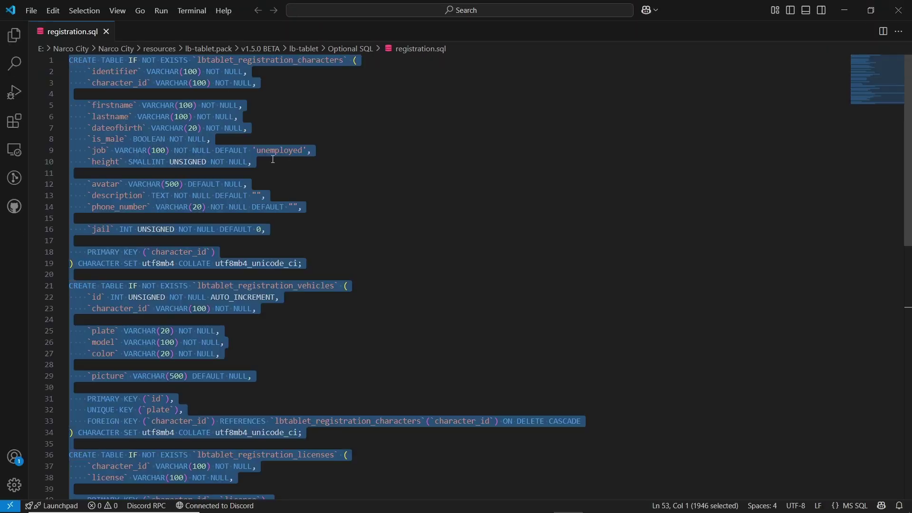
key("ctrl+c")
key("alt+Tab")
key("ctrl+a")
key("ctrl+v")
key("F9")
Run offences.sql in HeidiSQL.
key("alt+Tab")
key("ctrl+a")
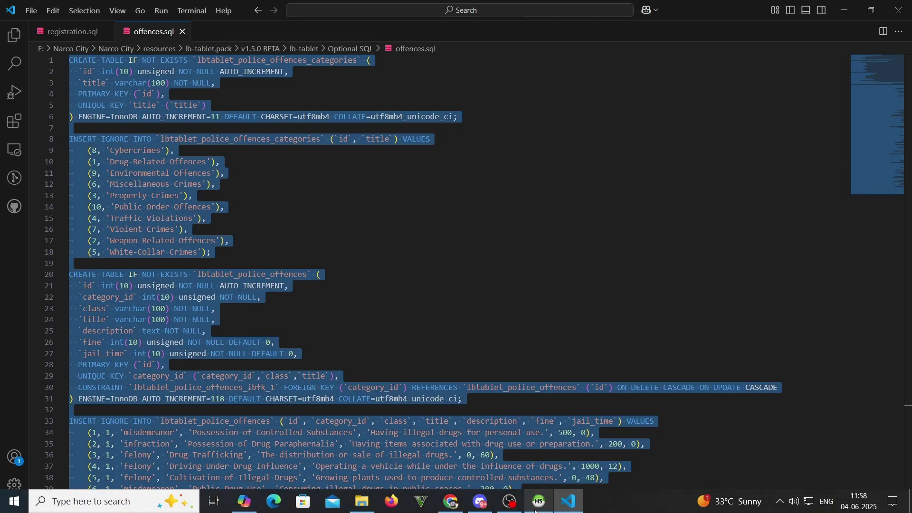
key("ctrl+c")
left_click(536, 510)
key("ctrl+a")
key("ctrl+v")
key("F9")
Run conditions.sql in HeidiSQL.
key("alt+Tab")
key("alt+Tab")
double_click(195, 95)
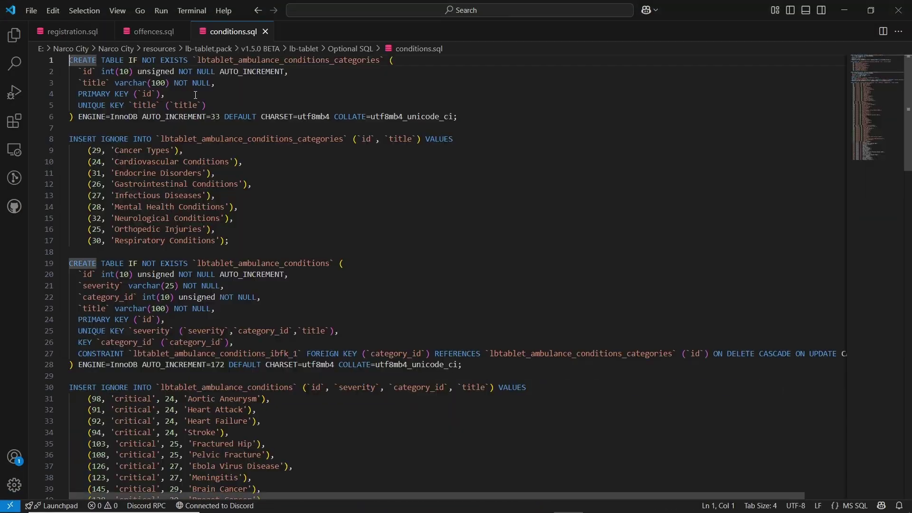
key("ctrl+a")
key("ctrl+c")
key("alt+Tab")
key("ctrl+a")
key("ctrl+v")
key("F9")
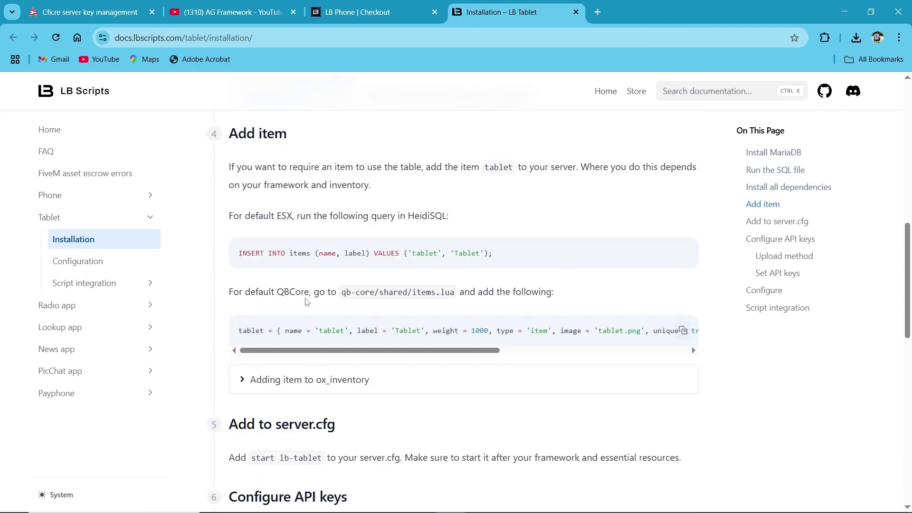
scroll(282, 289, "down", 4)
Add the tablet item definition to ox_inventory's items.lua.
left_click(242, 201)
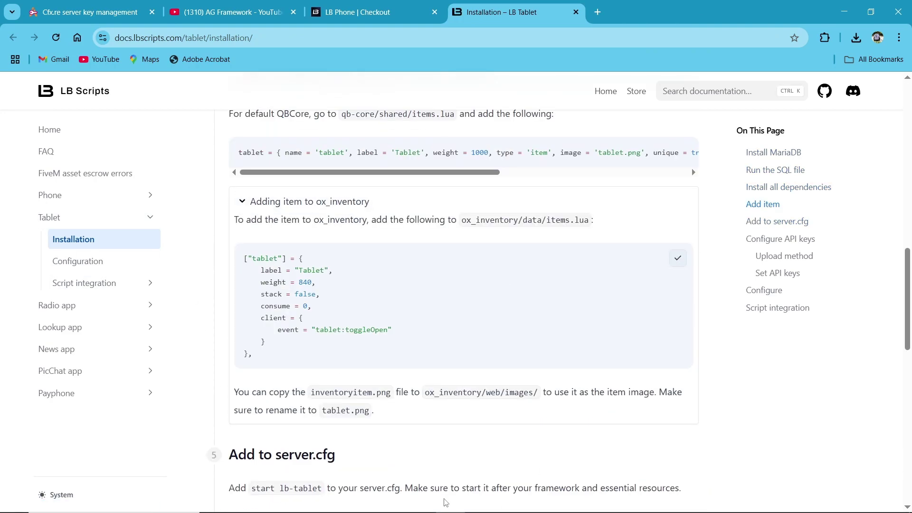
left_click(362, 506)
key("alt+Tab")
key("ctrl+v")
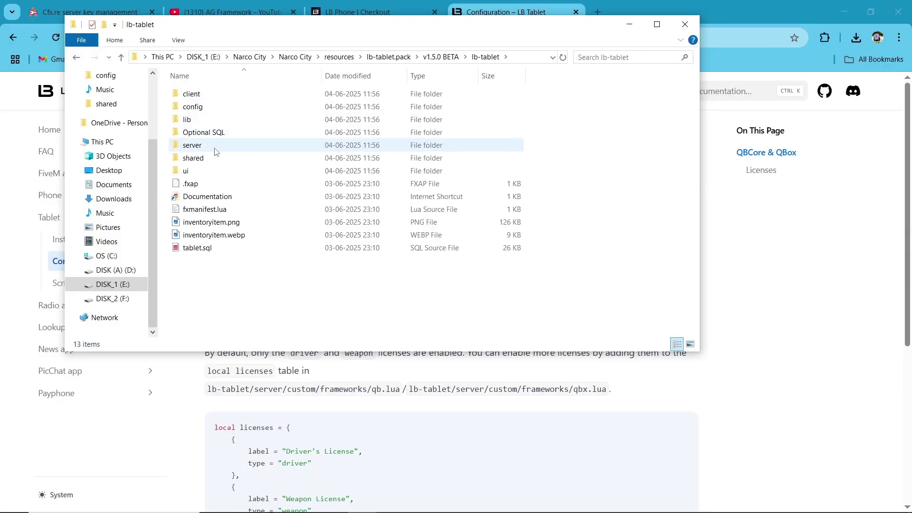
Open lb-tablet's config/config.lua in VS Code.
double_click(214, 163)
key("alt+Left")
double_click(199, 107)
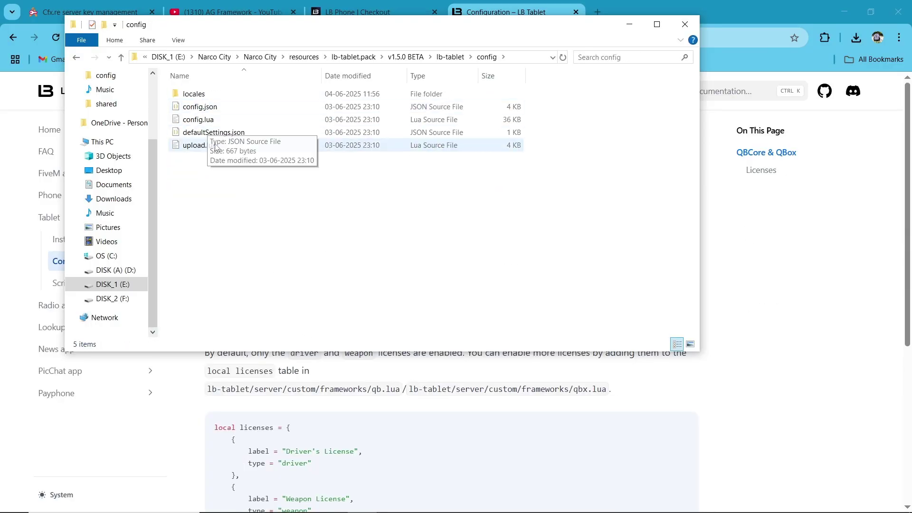
double_click(209, 120)
double_click(134, 138)
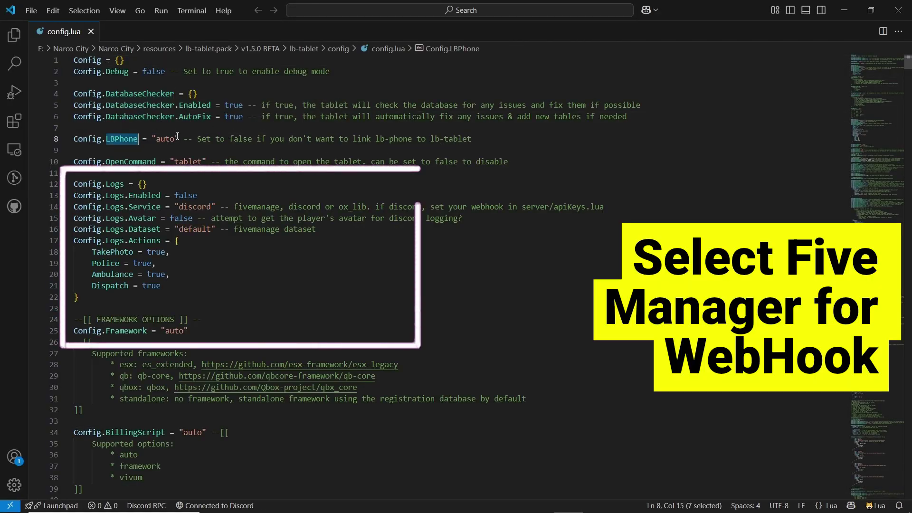
Set Config.Logs.Service and Config.Logs.Dataset to "fivemanage".
double_click(194, 207)
type("fivemanage")
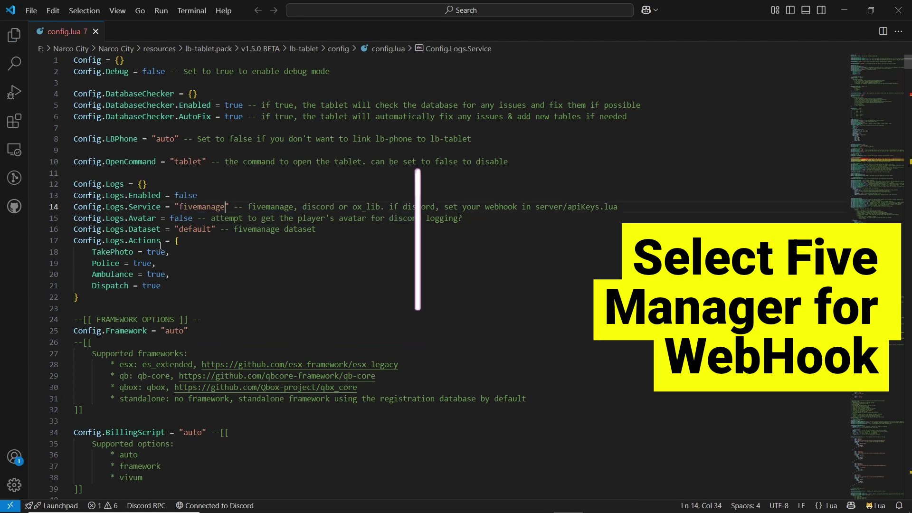
key("ctrl+c")
double_click(195, 229)
key("ctrl+v")
Set Config.Item.Require to true.
scroll(140, 370, "down", 4)
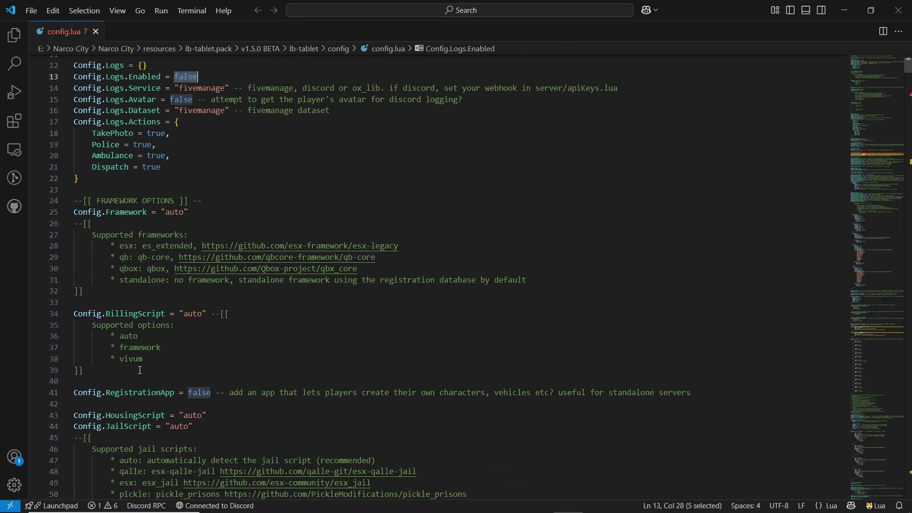
scroll(140, 370, "down", 2)
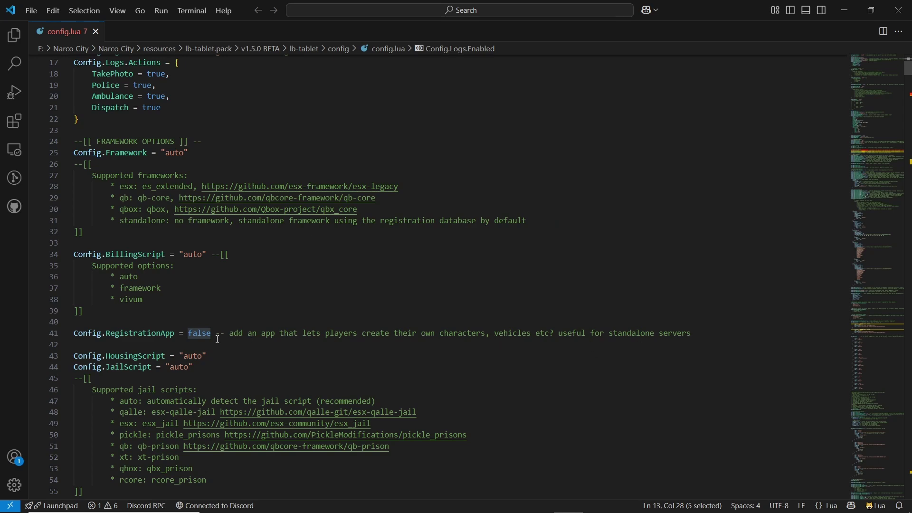
scroll(218, 340, "down", 1)
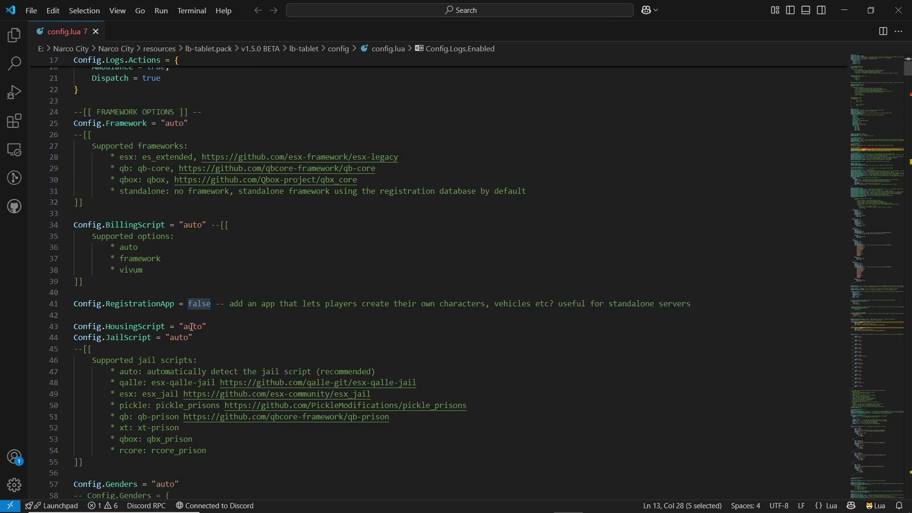
scroll(192, 328, "down", 1)
scroll(141, 314, "down", 7)
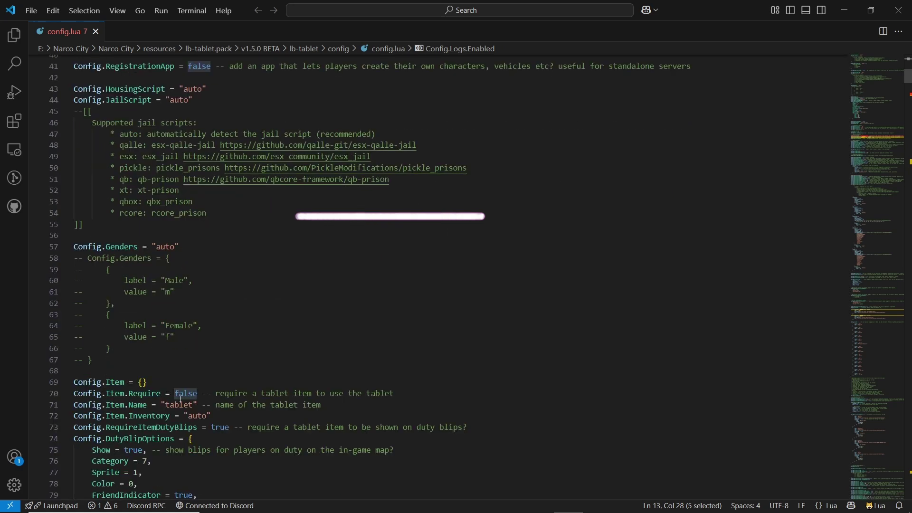
type("true")
Review the remaining config.lua options, including the DIGISCANNER entry.
scroll(226, 420, "down", 2)
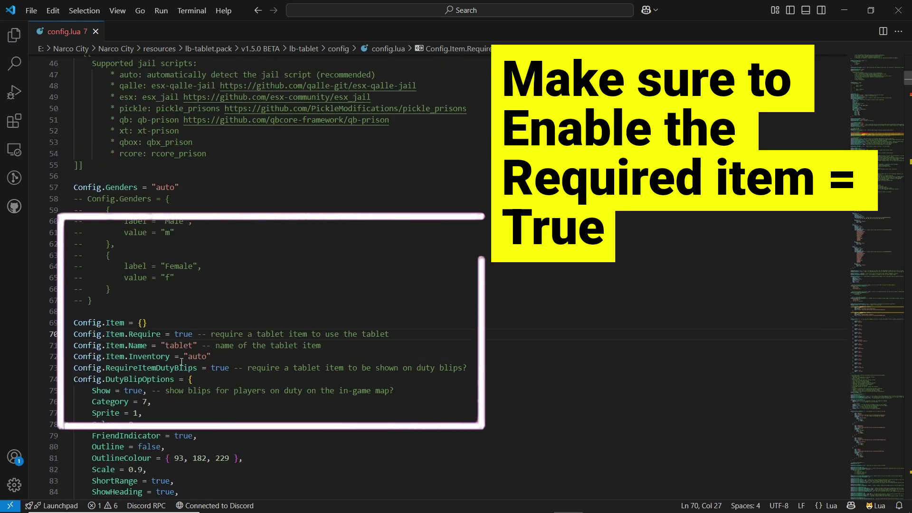
scroll(144, 382, "down", 7)
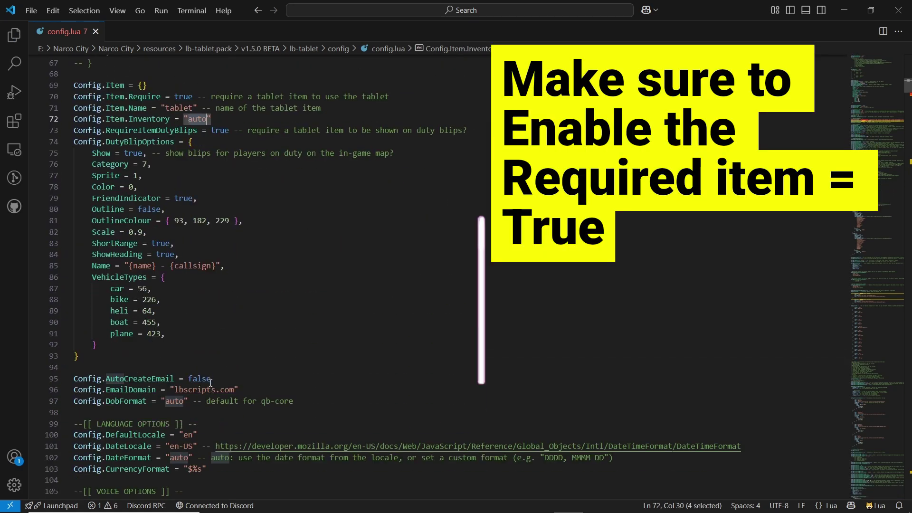
scroll(186, 398, "down", 1)
scroll(277, 375, "down", 5)
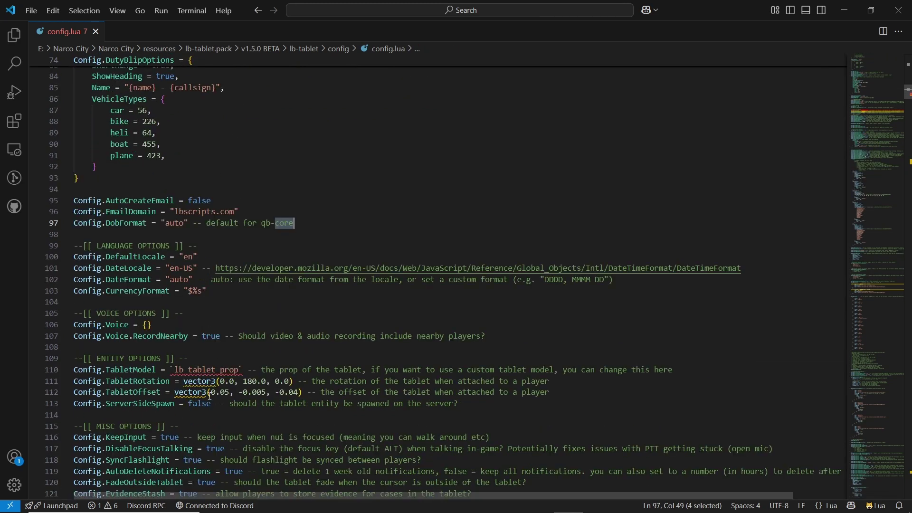
scroll(210, 396, "down", 3)
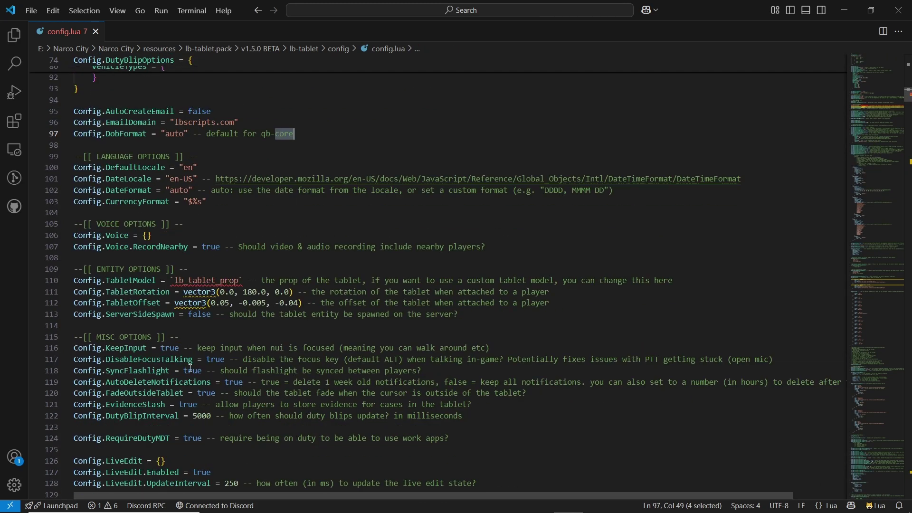
scroll(236, 426, "down", 2)
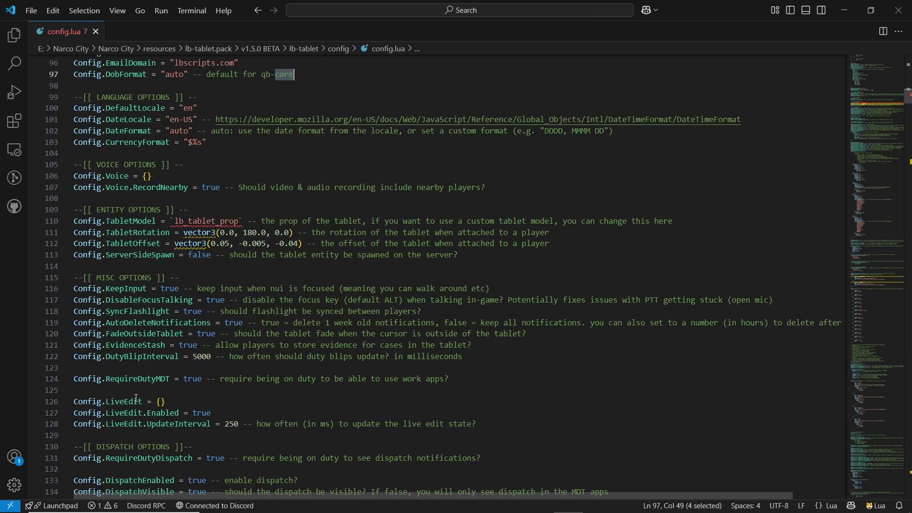
scroll(387, 393, "down", 14)
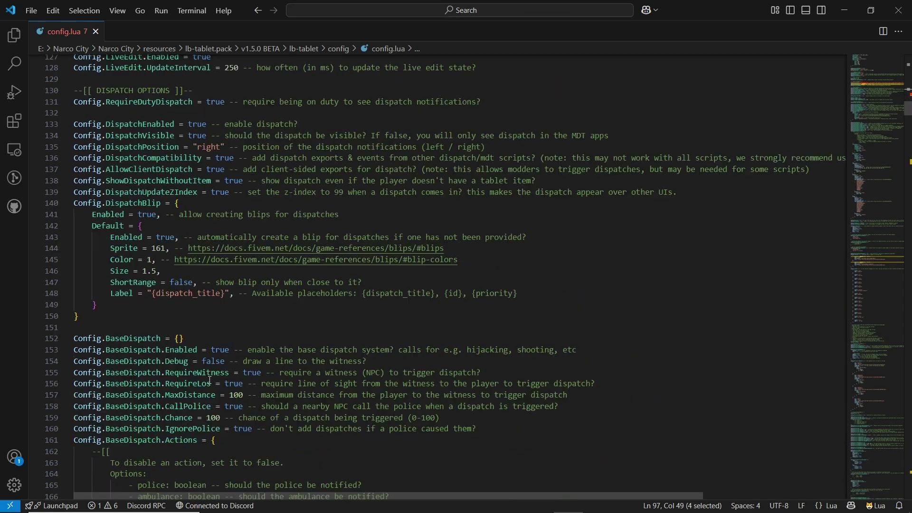
scroll(210, 380, "down", 17)
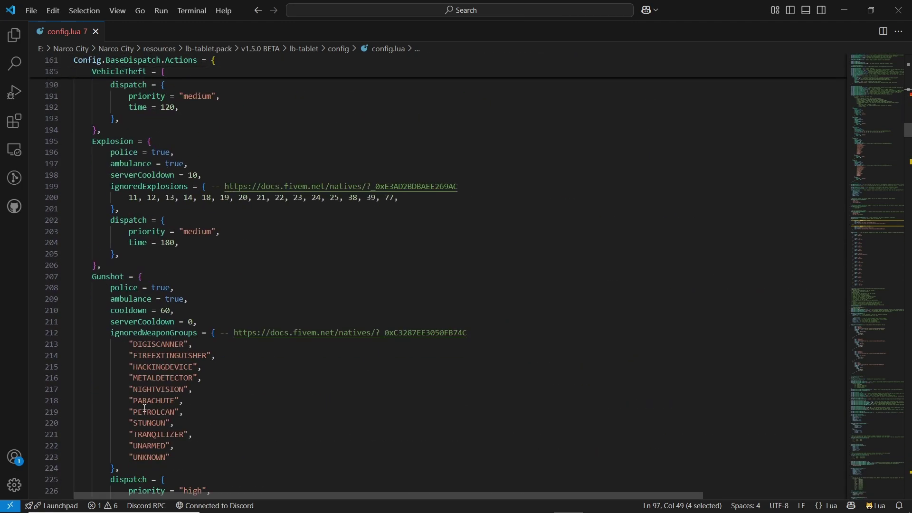
scroll(145, 408, "down", 4)
double_click(160, 198)
scroll(178, 371, "down", 5)
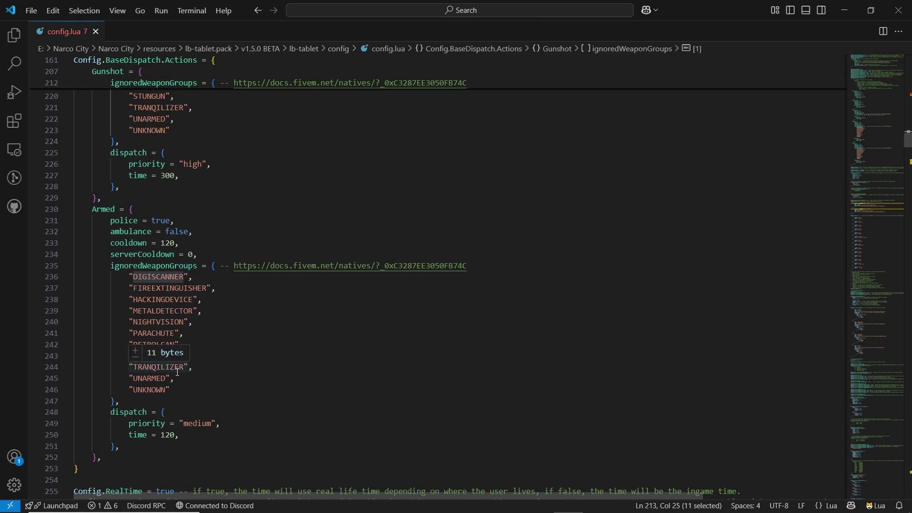
scroll(177, 372, "down", 5)
scroll(170, 338, "down", 6)
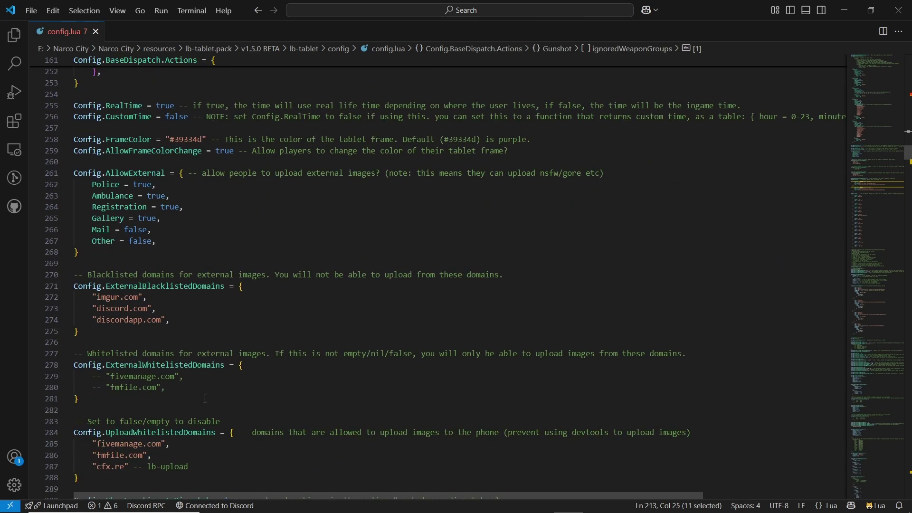
scroll(207, 373, "down", 2)
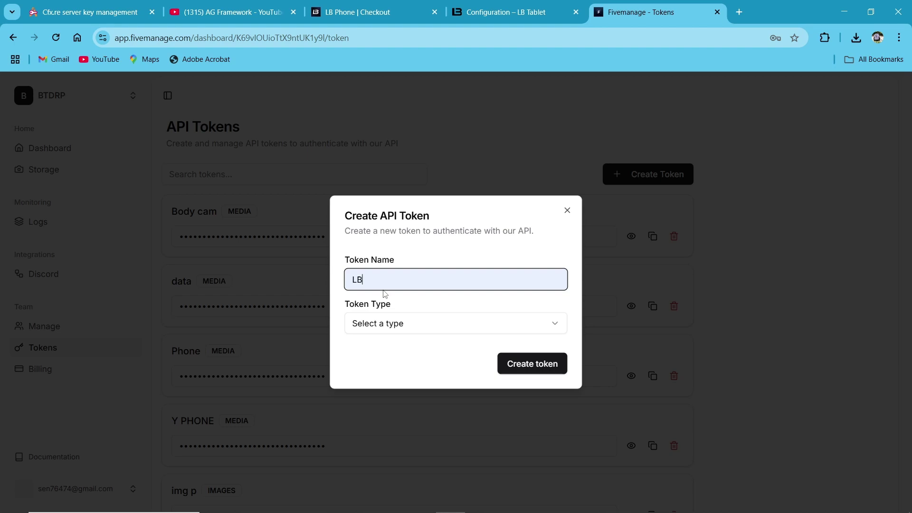
Create a Media-type Fivemanage token named LB Tab and copy its key.
type(" Tab")
left_click(416, 323)
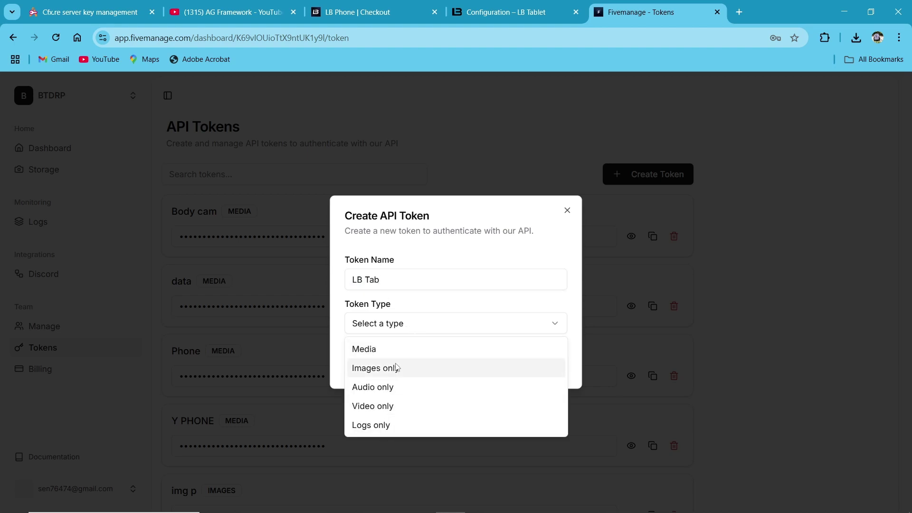
left_click(402, 349)
left_click(517, 364)
scroll(246, 303, "down", 10)
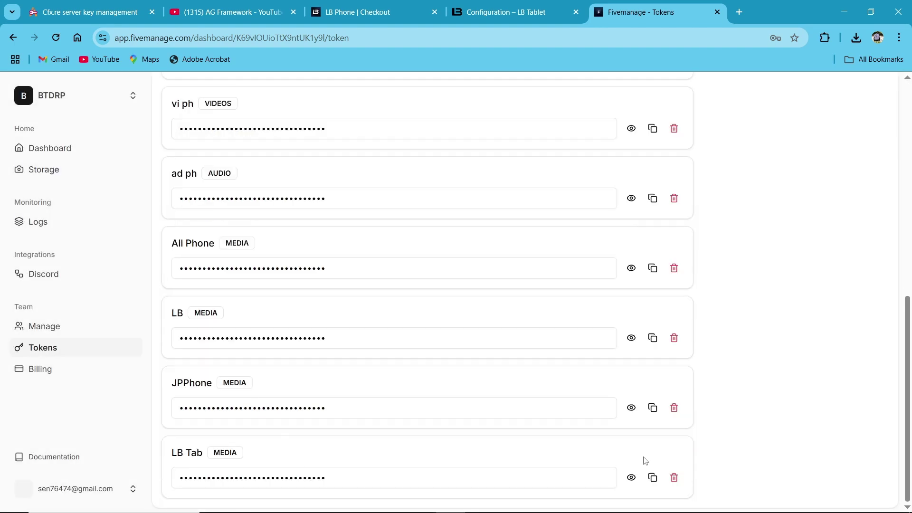
left_click(650, 476)
Paste the token key into apiKeys.lua's Video and Image entries.
key("alt+Tab")
double_click(151, 149)
key("ctrl+v")
double_click(150, 161)
key("ctrl+v")
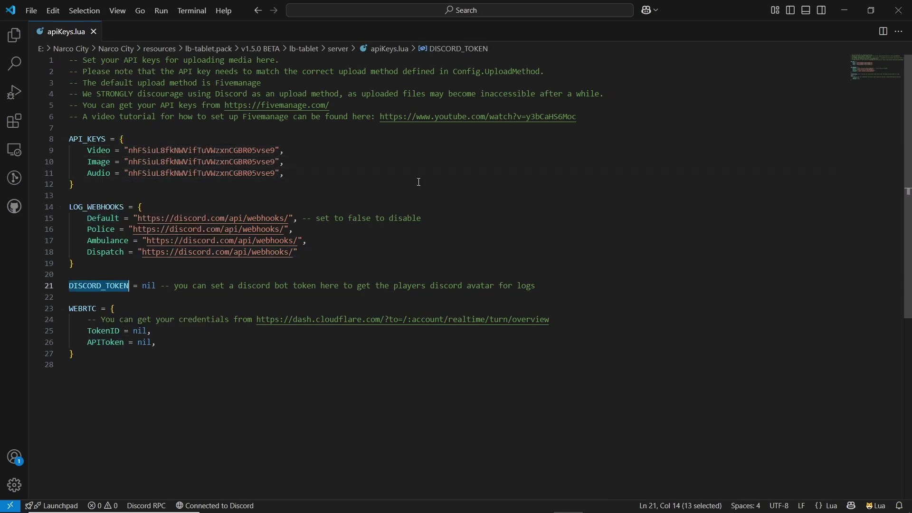
Navigate from the lb-tablet folder back up to the resources folder.
key("alt+Tab")
key("alt+Tab")
key("alt+Up")
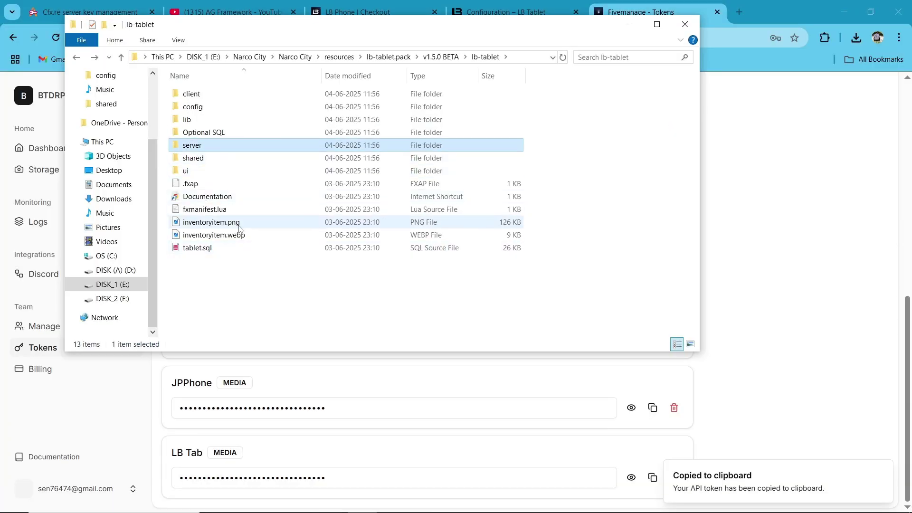
left_click(239, 223)
key("alt+Up")
key("alt+Up")
key("alt+Up")
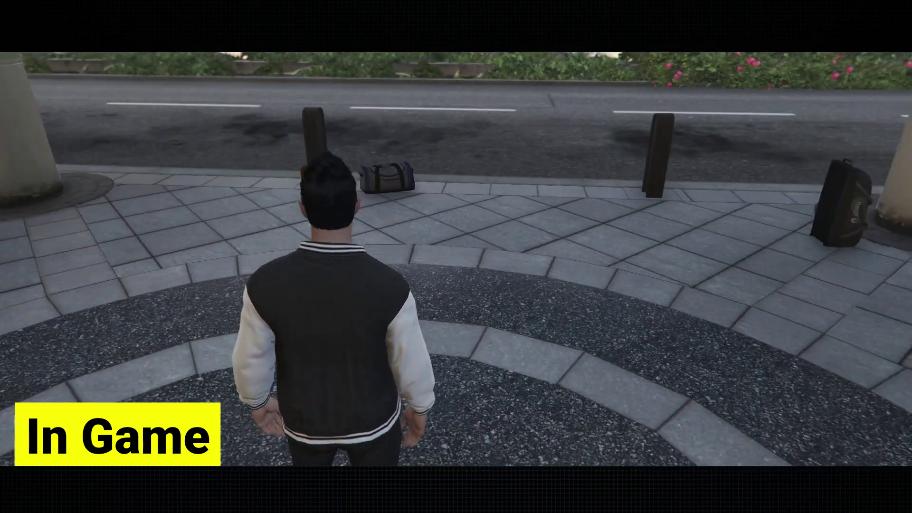
Use the Tablet item from the inventory and finish setup in English with the Dark theme.
key("F2")
right_click(380, 165)
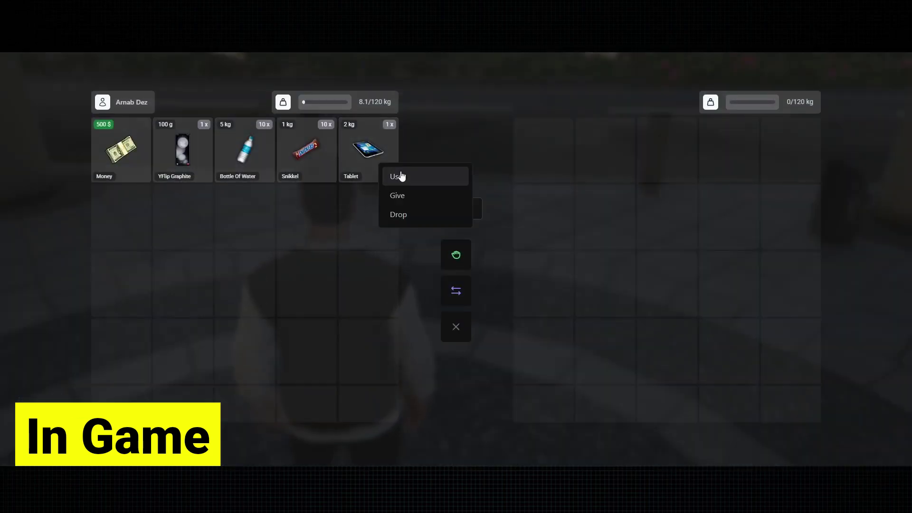
left_click(401, 176)
scroll(319, 309, "down", 3)
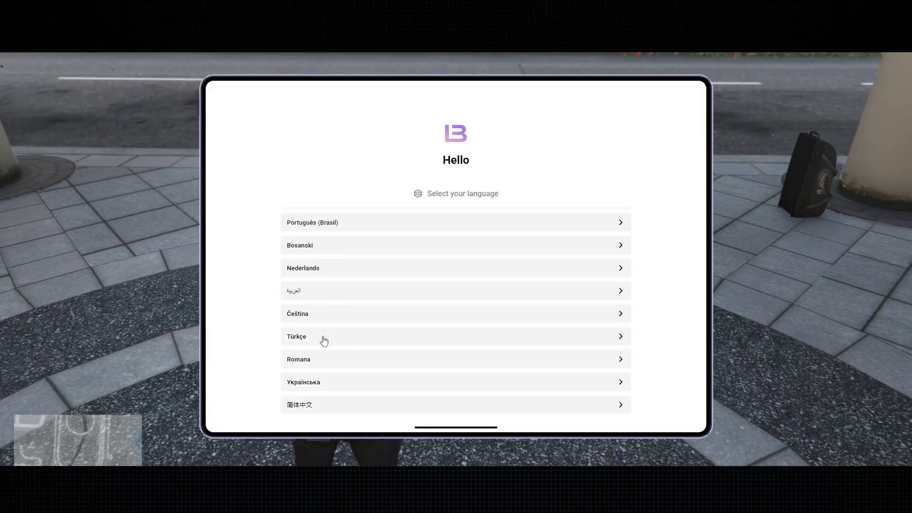
scroll(323, 332, "up", 3)
left_click(305, 222)
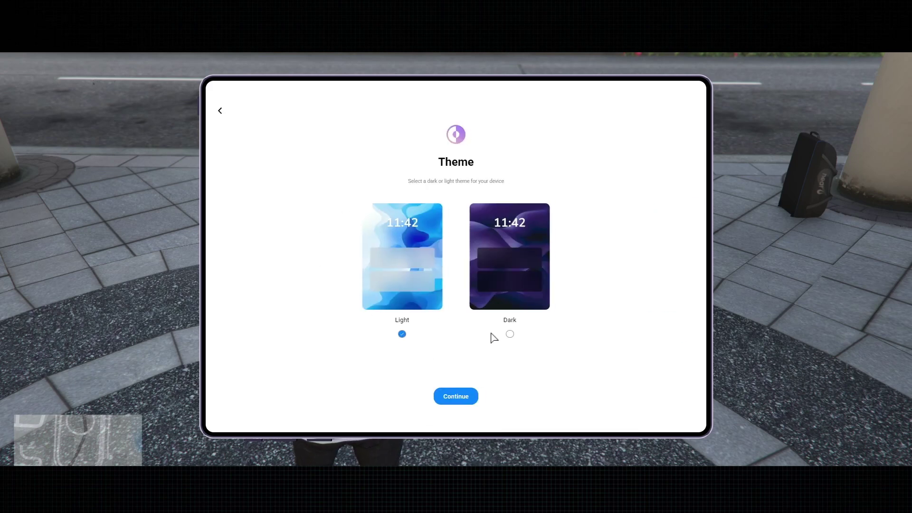
left_click(509, 333)
left_click(464, 404)
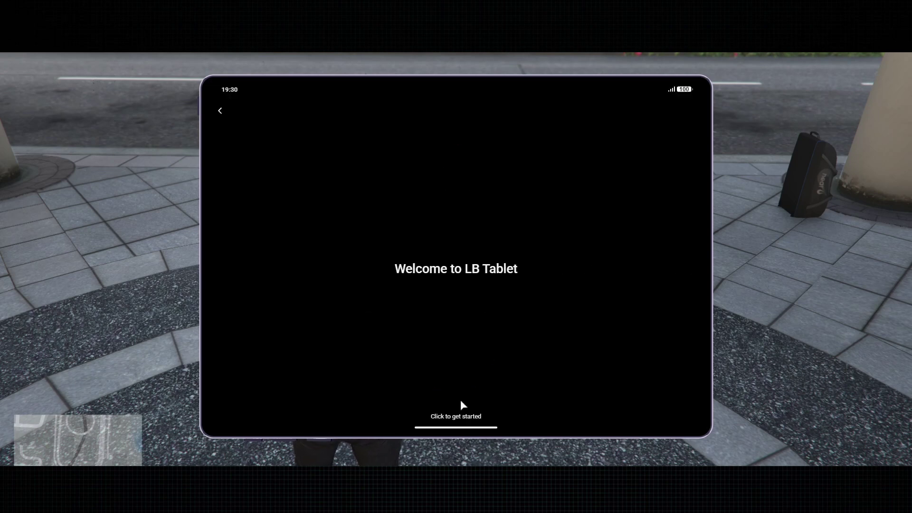
left_click(456, 430)
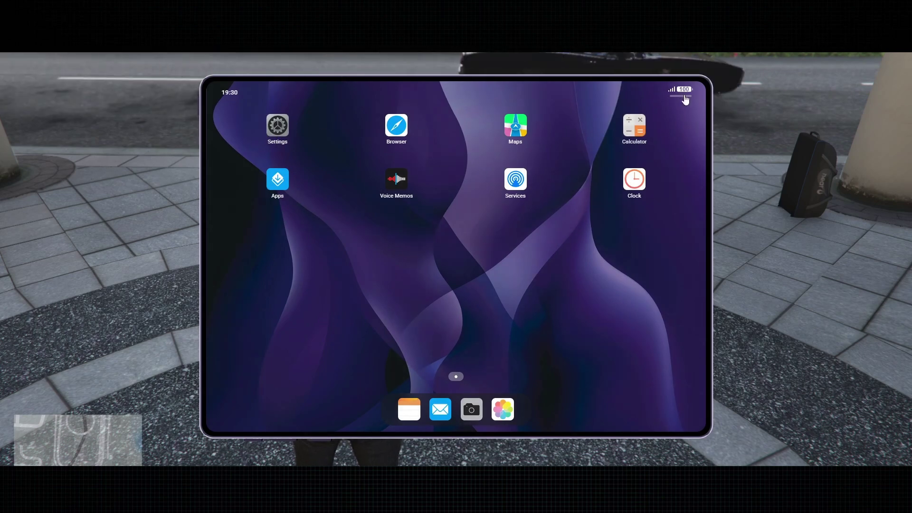
Adjust brightness in the tablet's control centre, then open Settings.
left_click_drag(679, 92, 605, 184)
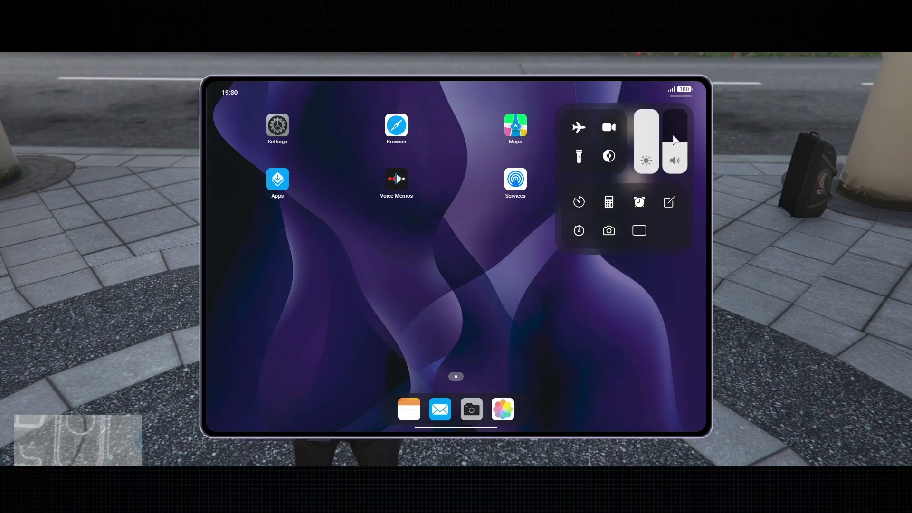
mouse_move(649, 143)
left_mouse_down()
mouse_move(651, 159)
mouse_move(648, 120)
left_mouse_up()
left_click(333, 280)
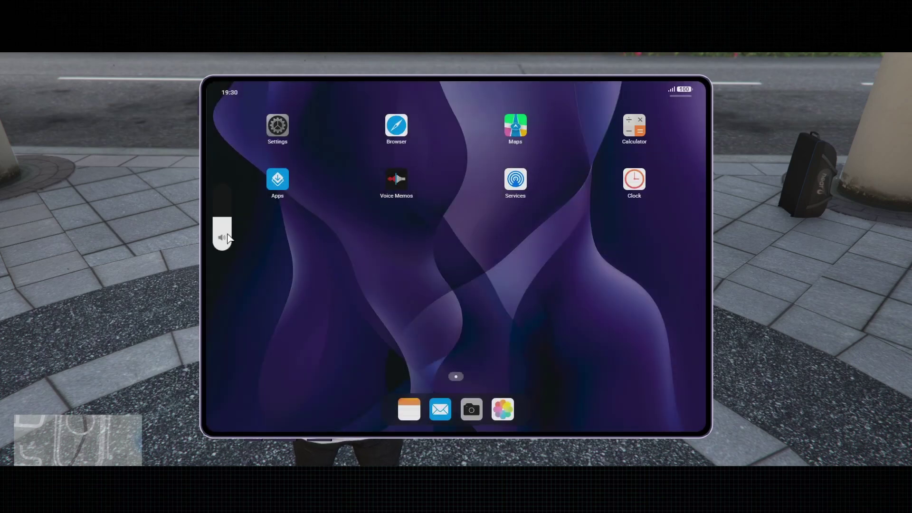
left_click(278, 125)
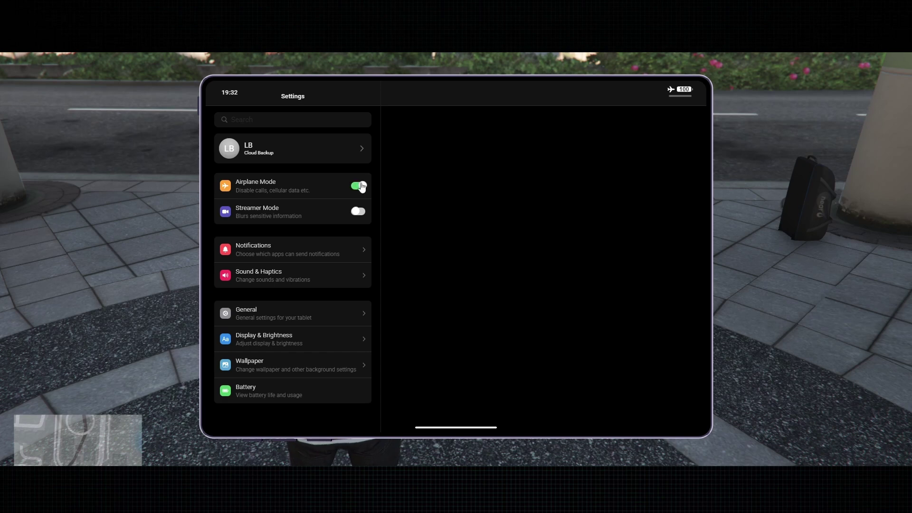
Browse the Notifications, Sound & Haptics, General and Display & Brightness settings, toggling Automatic appearance.
left_click(278, 251)
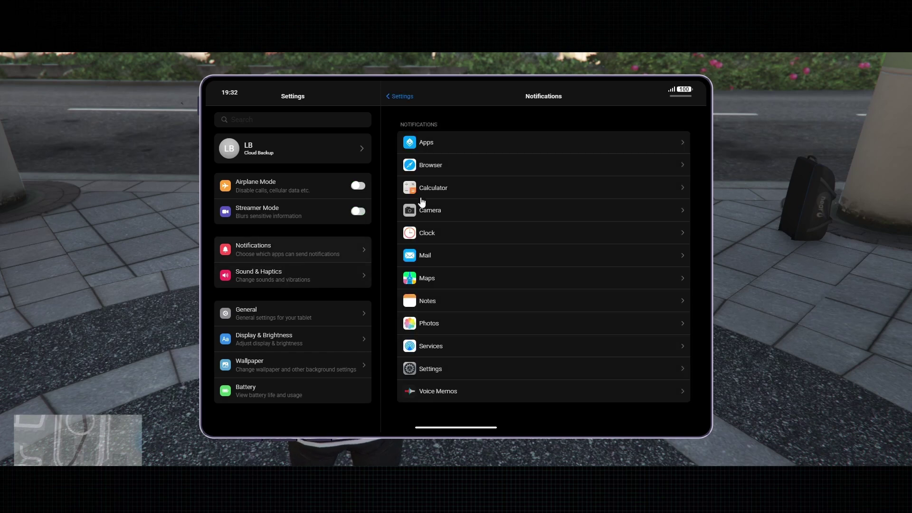
left_click(291, 284)
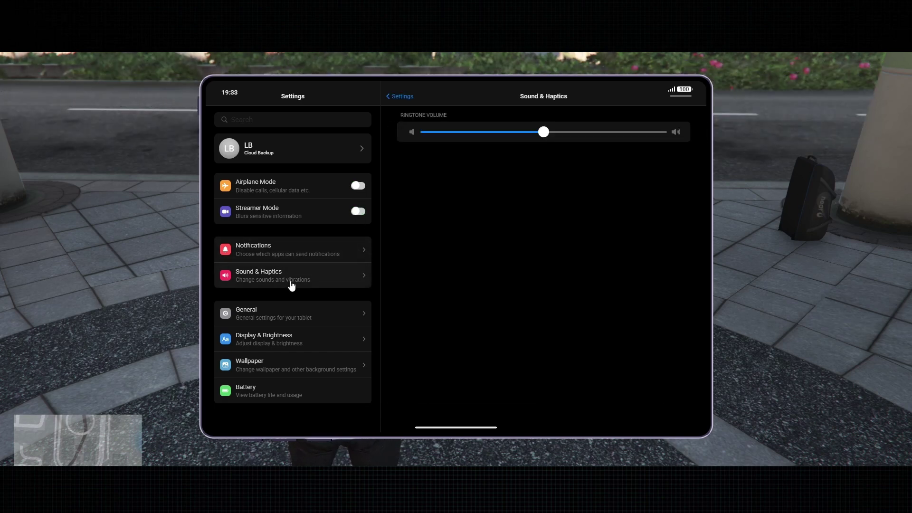
left_click(293, 308)
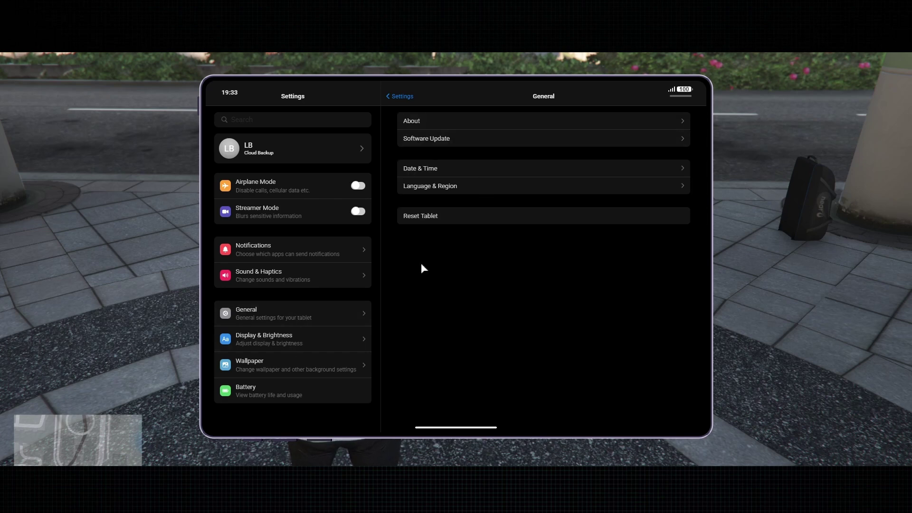
left_click(276, 343)
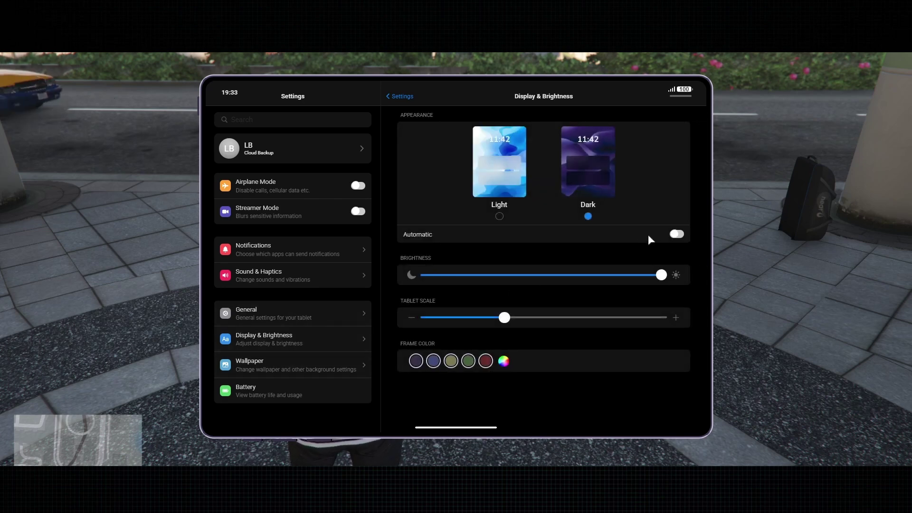
left_click(678, 234)
left_click(677, 234)
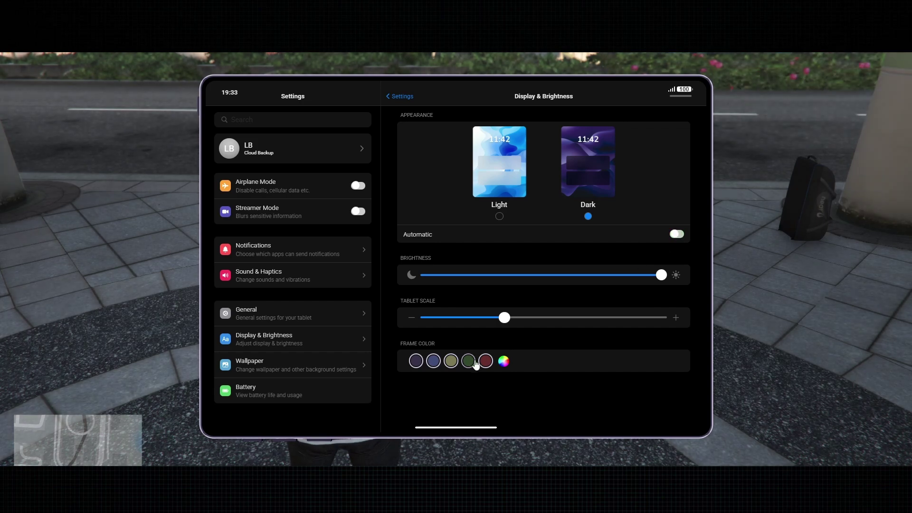
left_click(503, 360)
left_click(230, 120)
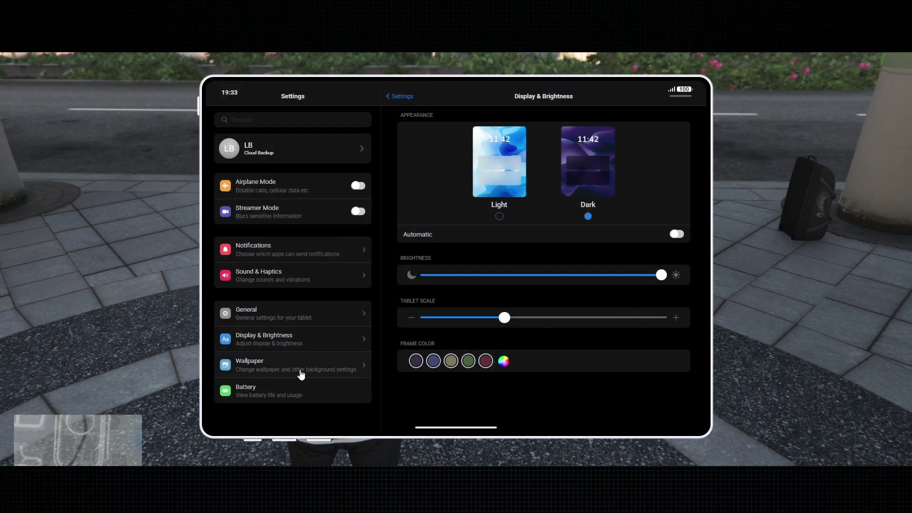
Set the colourful swirl image as the new tablet wallpaper.
left_click(300, 374)
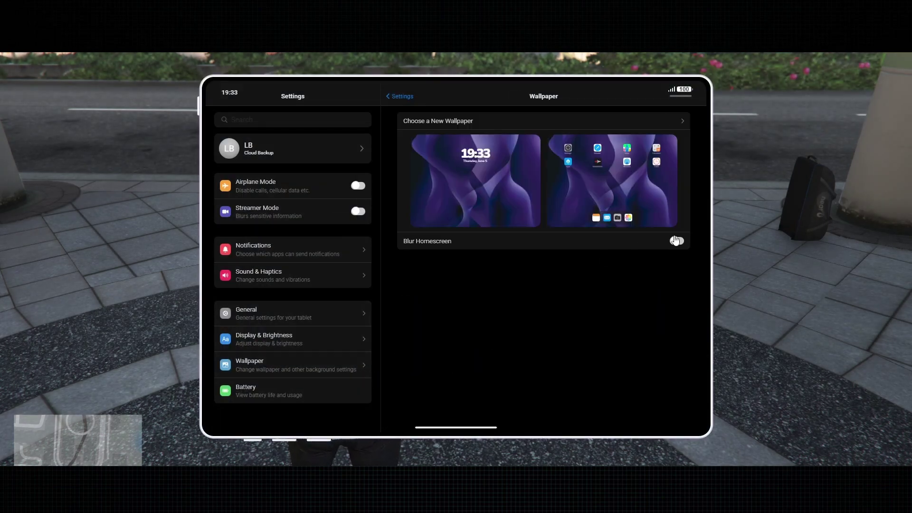
left_click(679, 125)
scroll(522, 285, "down", 3)
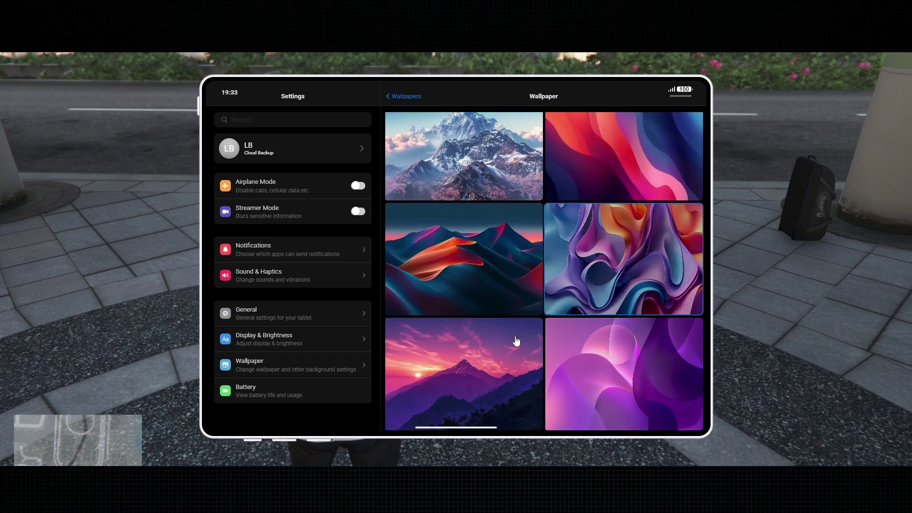
left_click(549, 212)
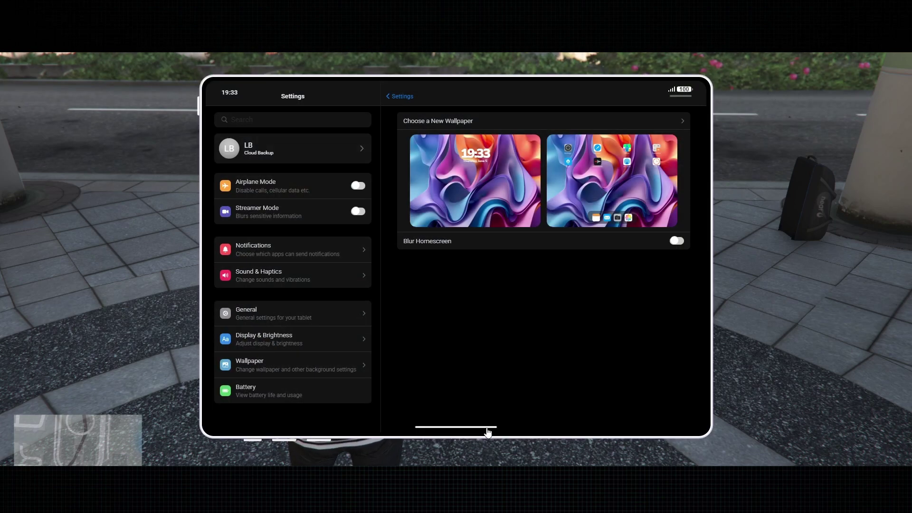
Leave Settings and briefly open the Browser app.
left_click(487, 428)
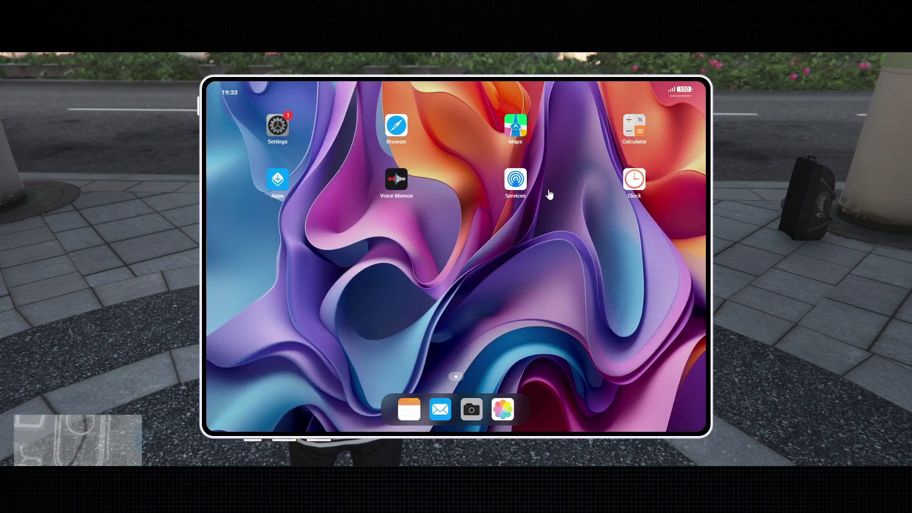
left_click(399, 135)
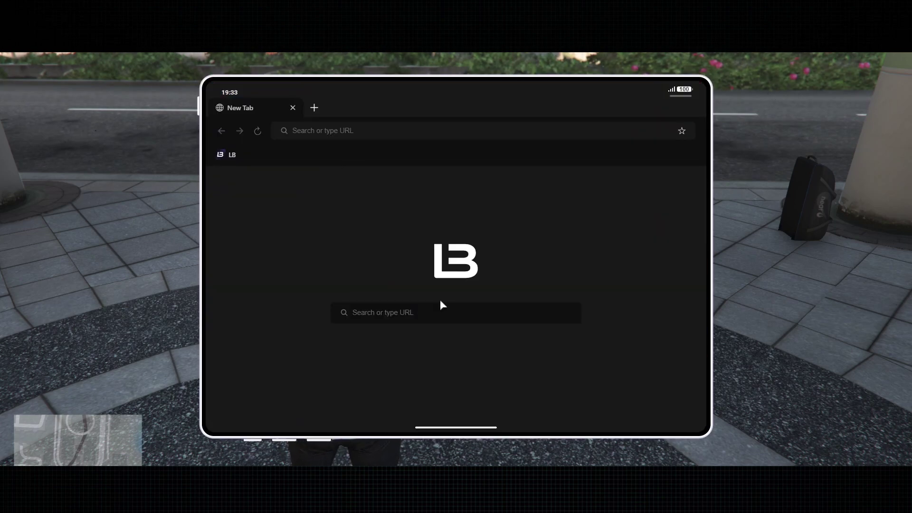
left_click(479, 427)
In Maps, view LSPD details, toggle Cayo Perico and back, and switch to street style.
left_click(504, 179)
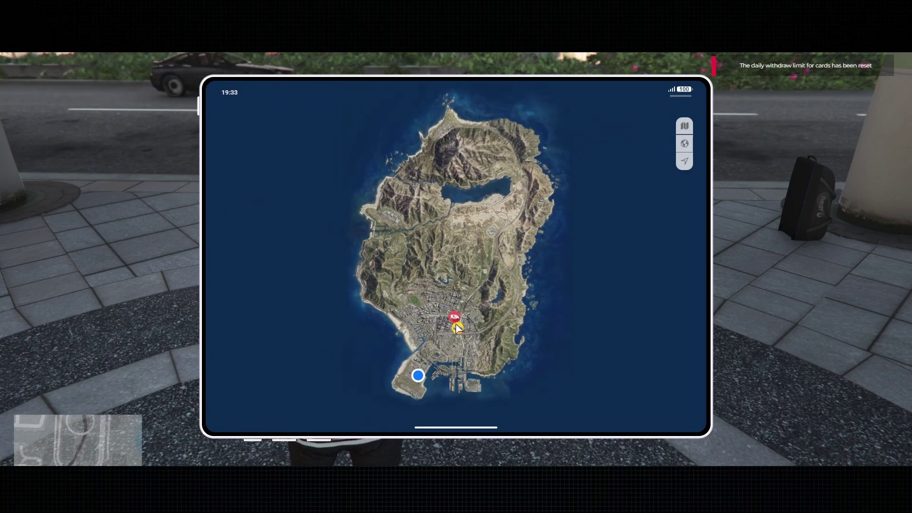
left_click(457, 329)
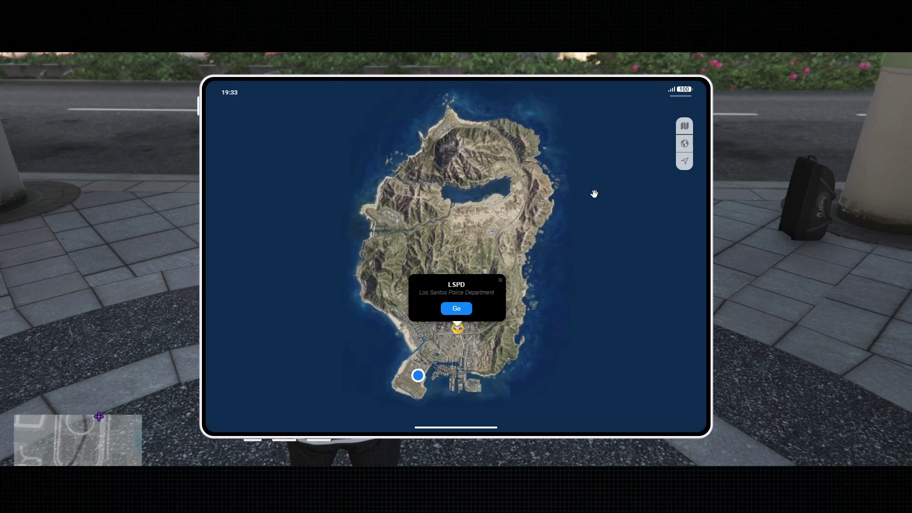
left_click(684, 144)
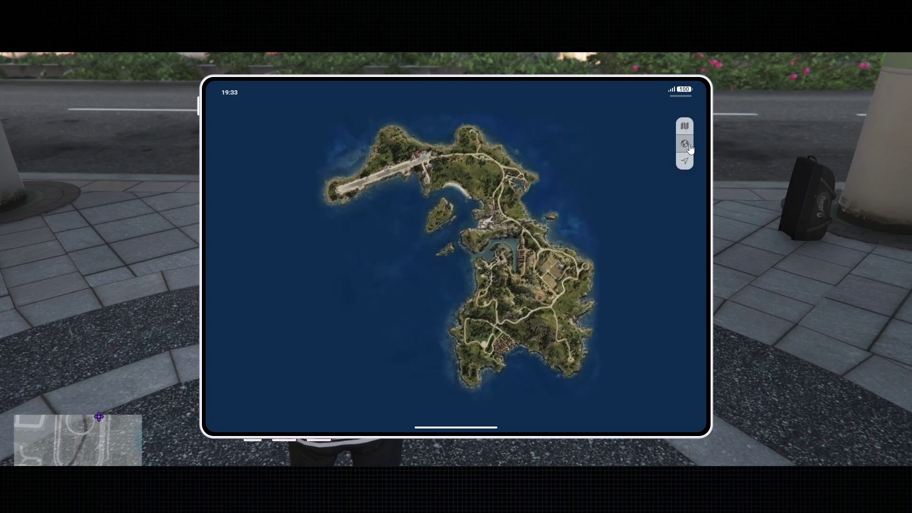
left_click(688, 144)
left_click(685, 127)
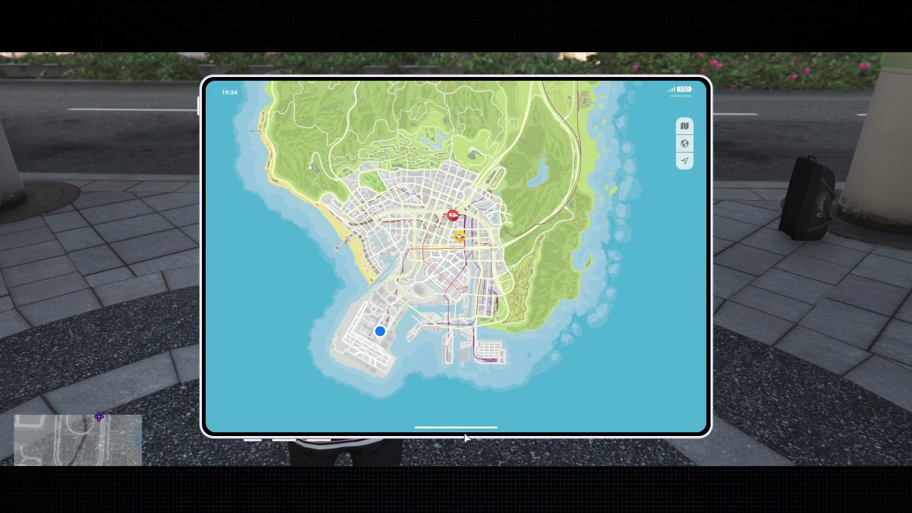
left_click(459, 426)
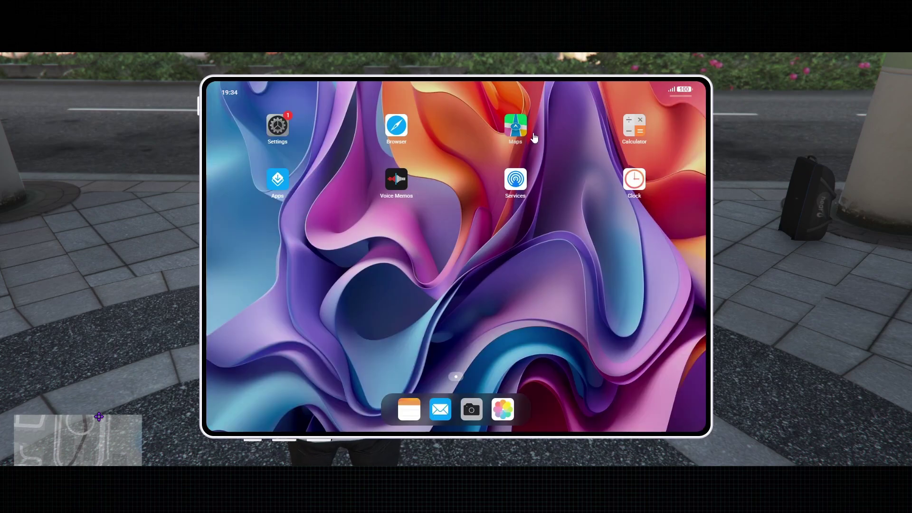
Open the Calculator, then close it from the running-apps switcher.
left_click(623, 131)
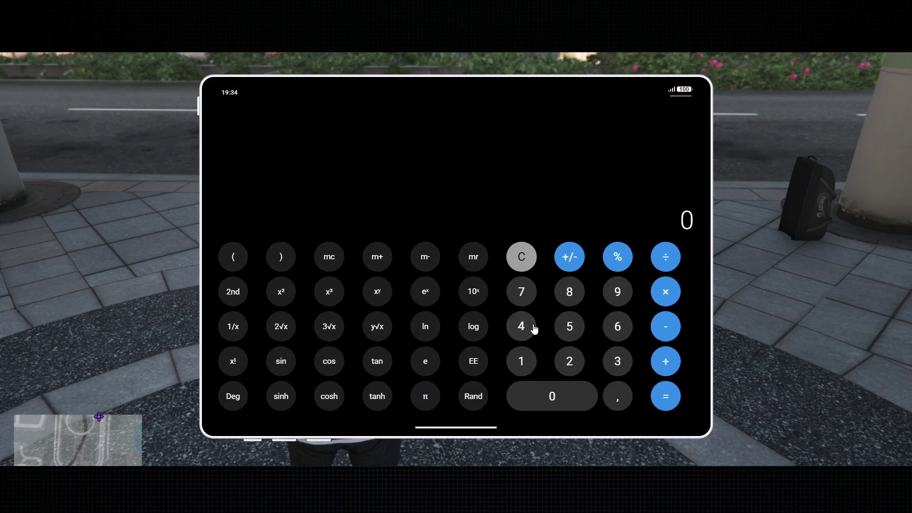
left_click_drag(481, 430, 472, 372)
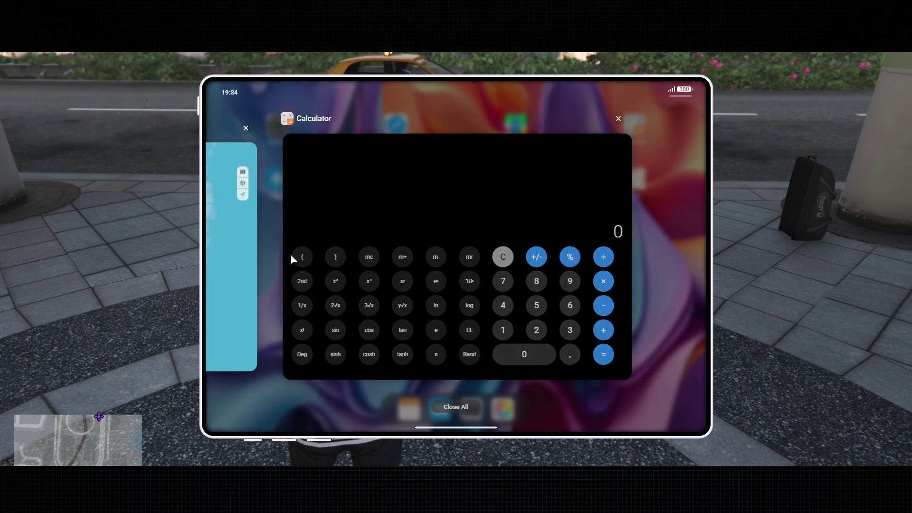
mouse_move(431, 262)
left_mouse_down()
mouse_move(413, 240)
mouse_move(415, 119)
left_mouse_up()
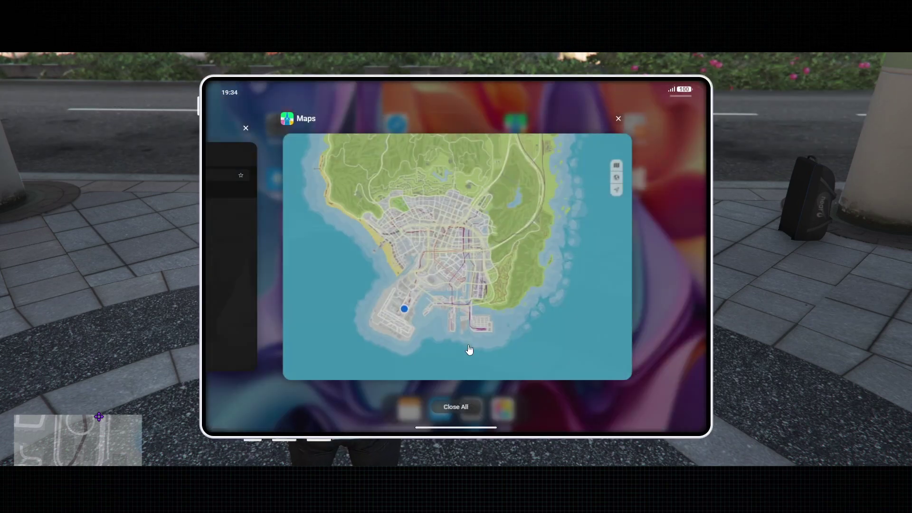
left_click(463, 406)
left_click(278, 180)
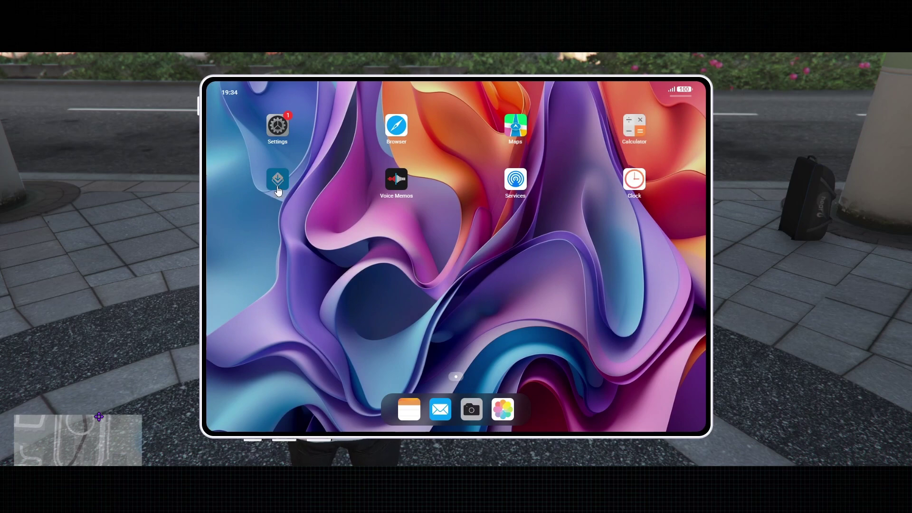
Go on duty for the Police company in the Services app.
left_click(660, 169)
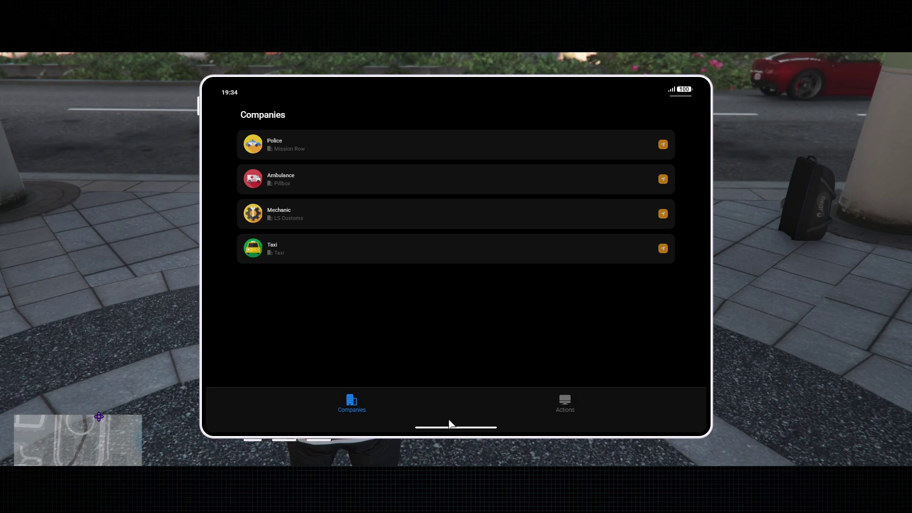
left_click(817, 167)
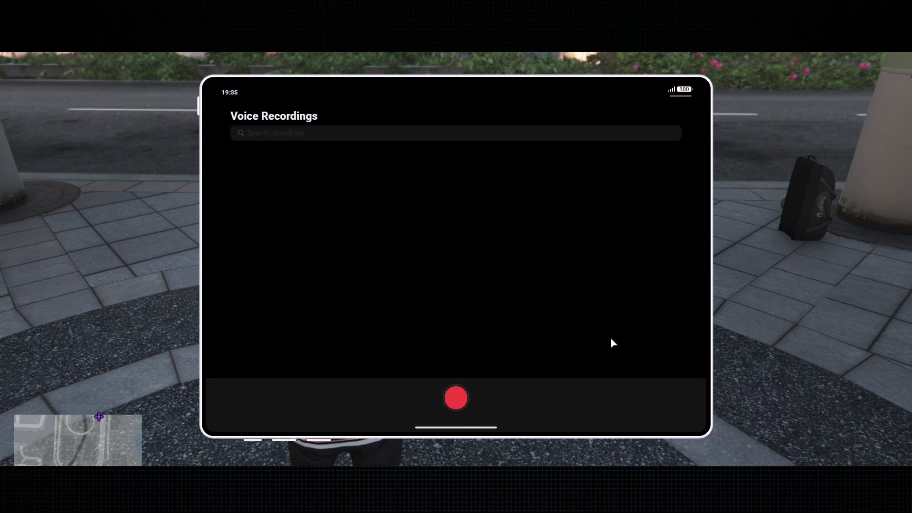
left_click(466, 428)
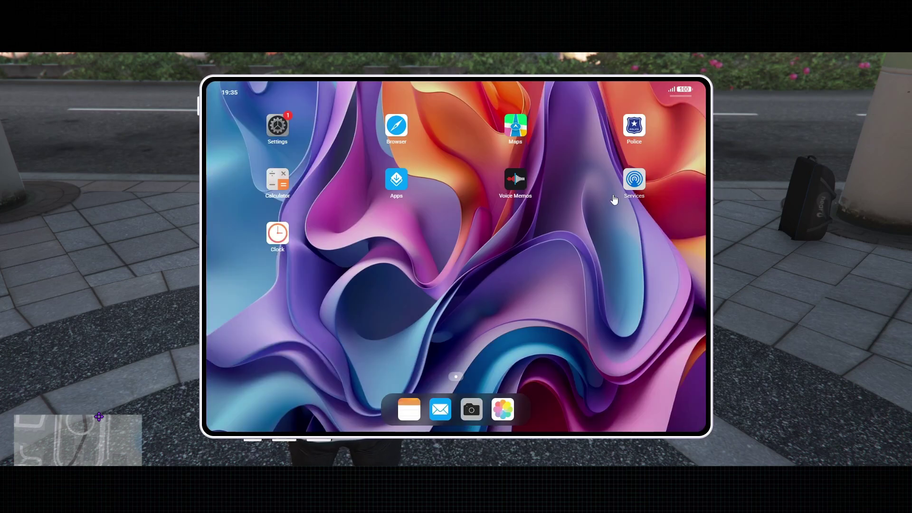
Set a 2-minute timer in Clock, start it, then stop it.
left_click(278, 234)
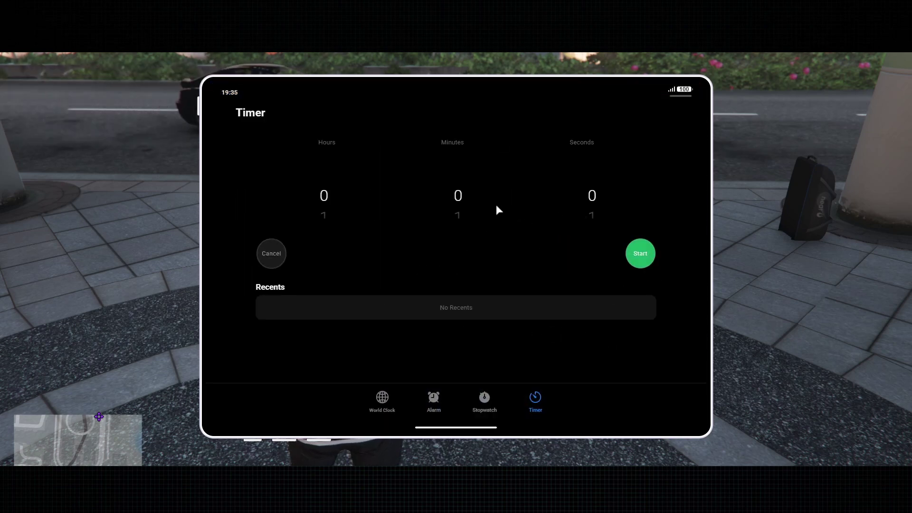
left_click(463, 212)
left_click(463, 212)
left_click(638, 255)
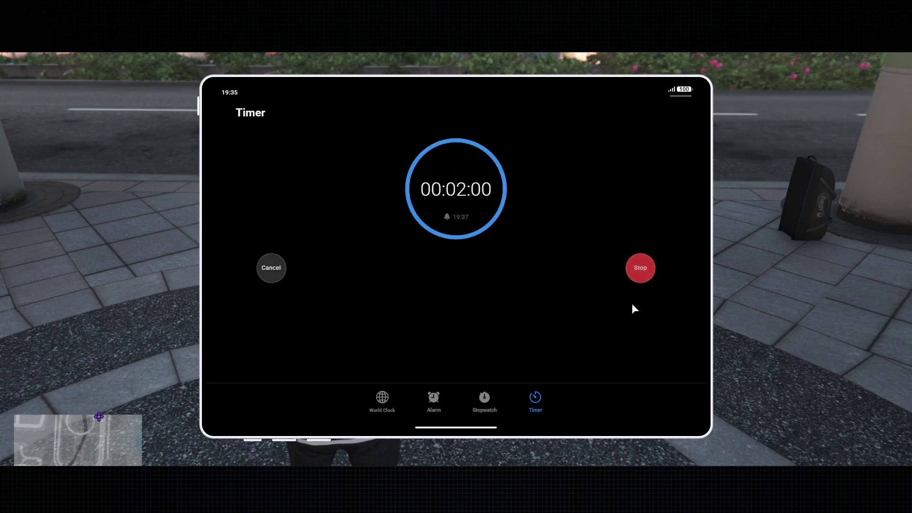
left_click(640, 269)
left_click(470, 428)
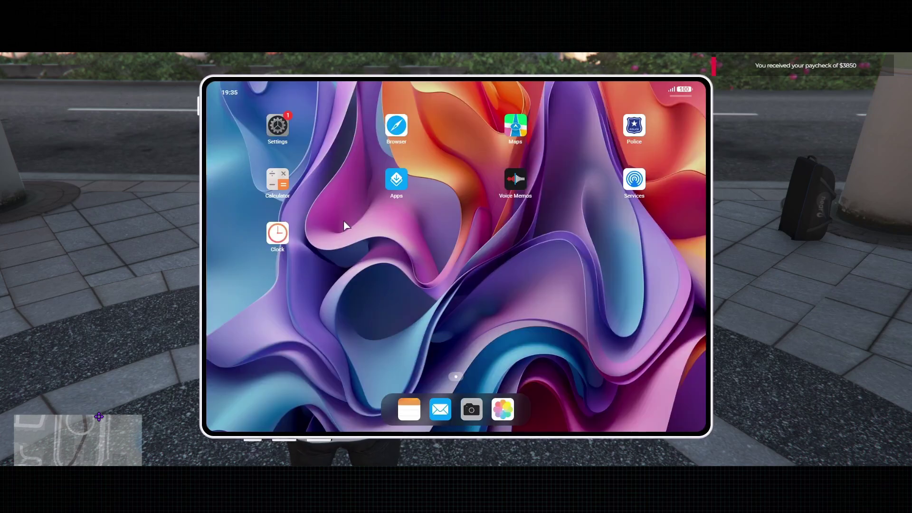
Open the police terminal from Services and switch to the Bulletin Board.
left_click(632, 190)
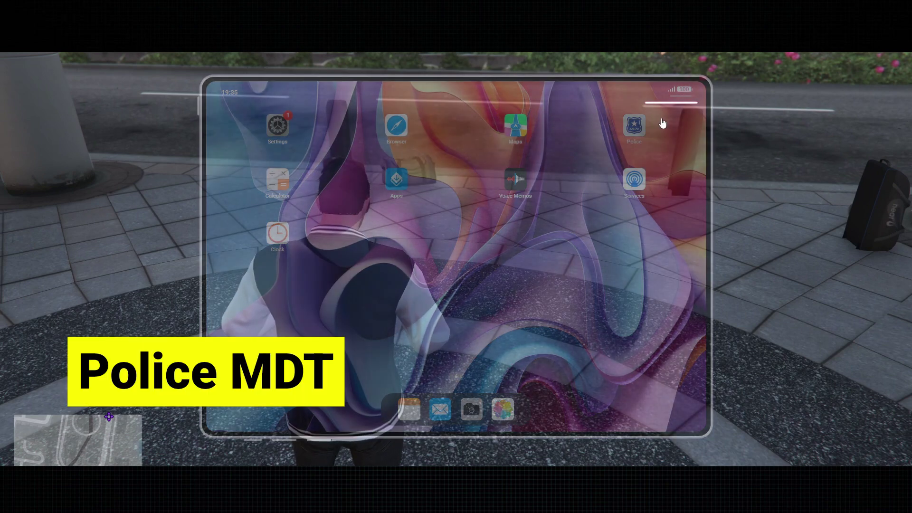
left_click(642, 138)
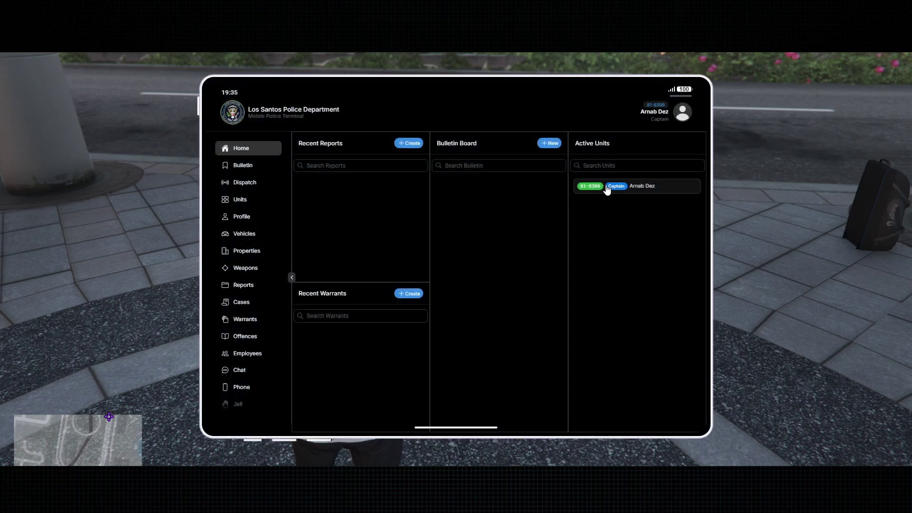
left_click(260, 163)
Write a new bulletin reading 'hi', preview it, and create it.
left_click(433, 145)
type("* # ***h***")
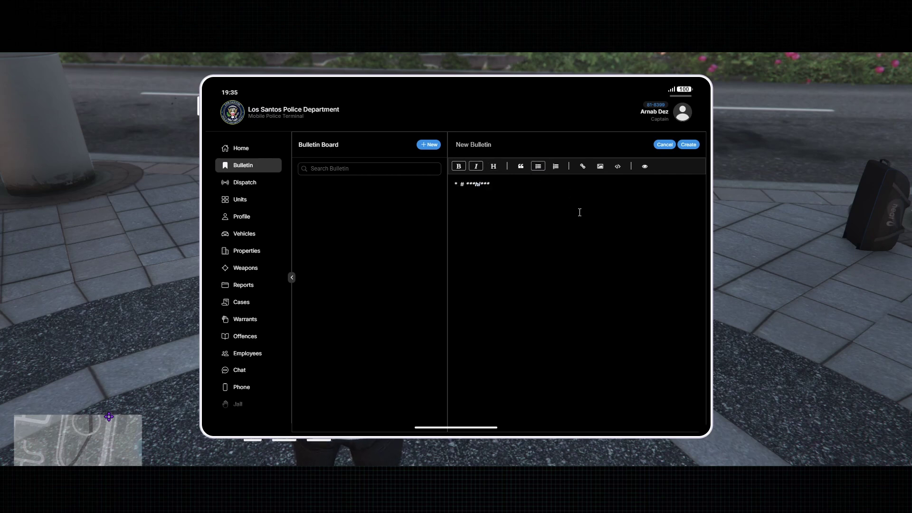
left_click(650, 171)
left_click(650, 171)
left_click(650, 171)
left_click(688, 144)
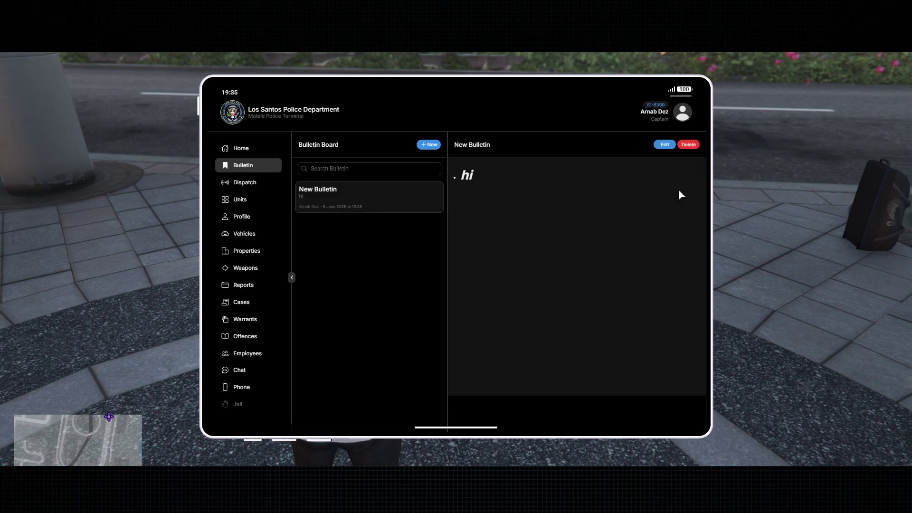
left_click(242, 166)
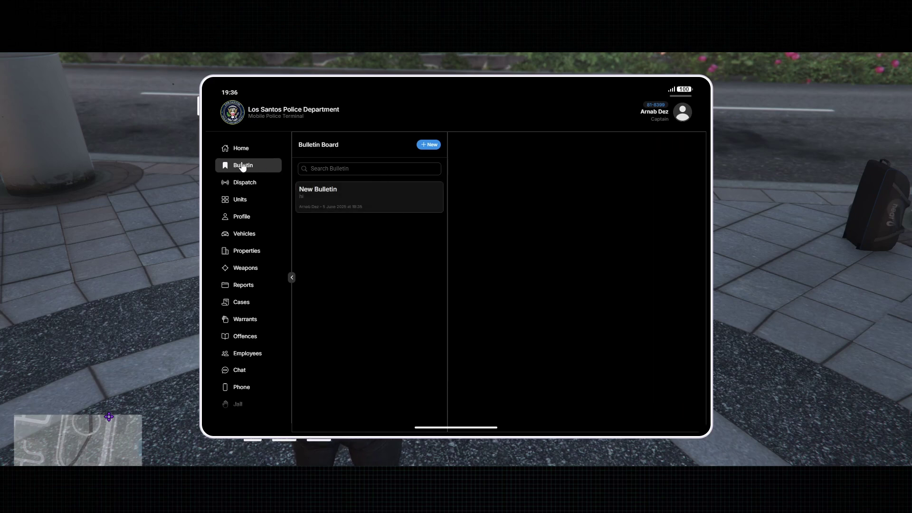
left_click(364, 199)
Glance at Dispatch and the New Bulletin post, then return to the dashboard.
left_click(252, 181)
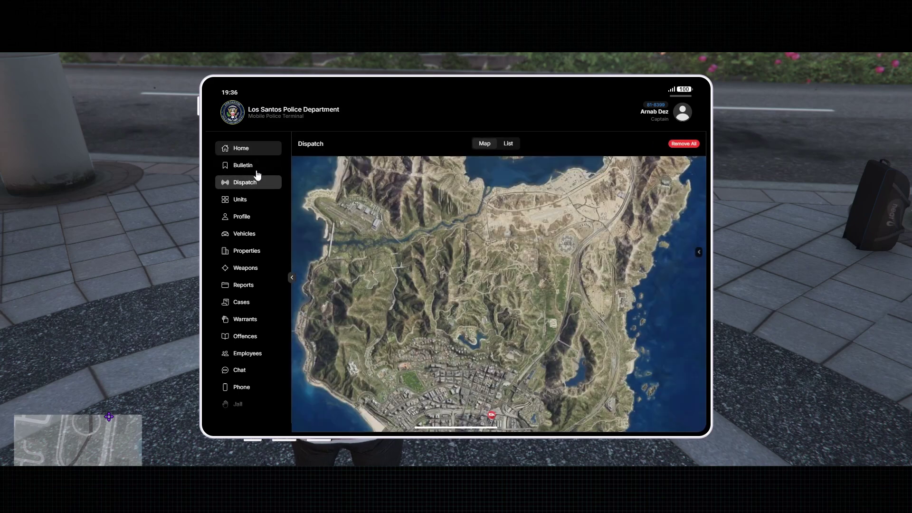
left_click(254, 167)
left_click(330, 204)
left_click(245, 149)
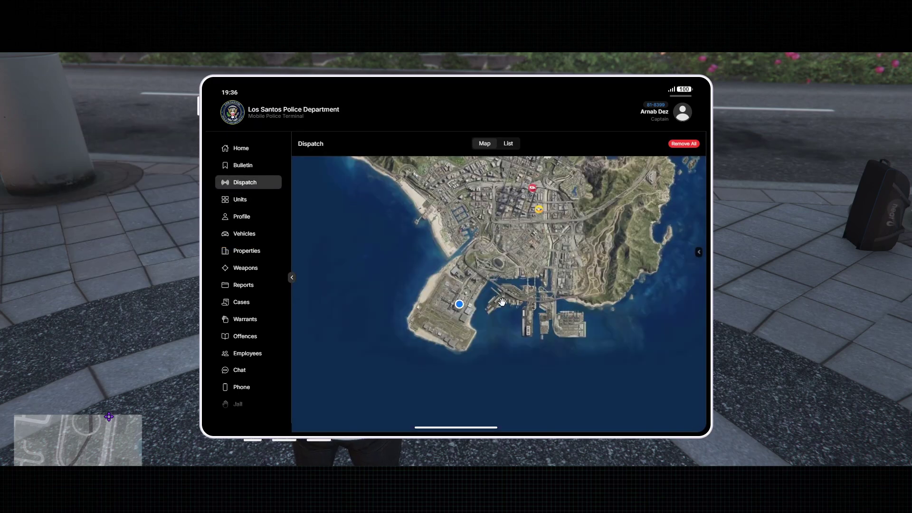
View dispatch alerts on the map and as a list, then remove all for yourself.
scroll(502, 301, "down", 5)
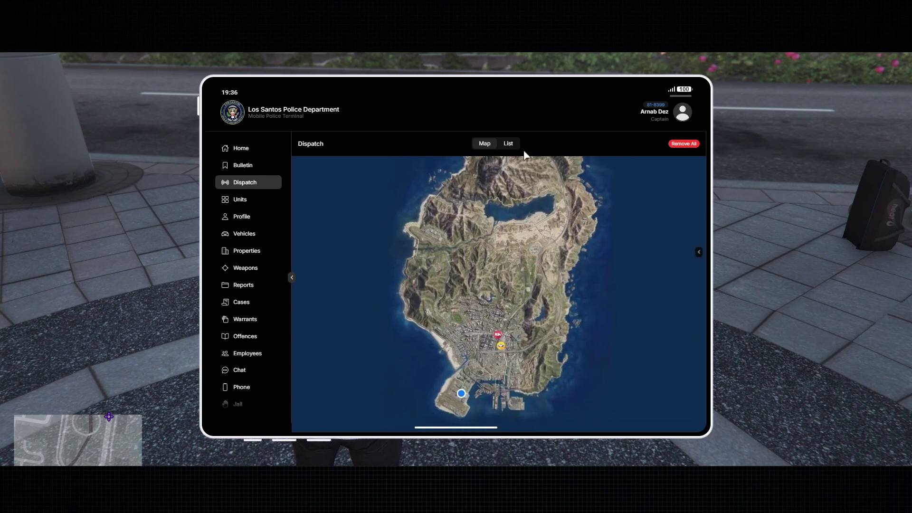
left_click(509, 145)
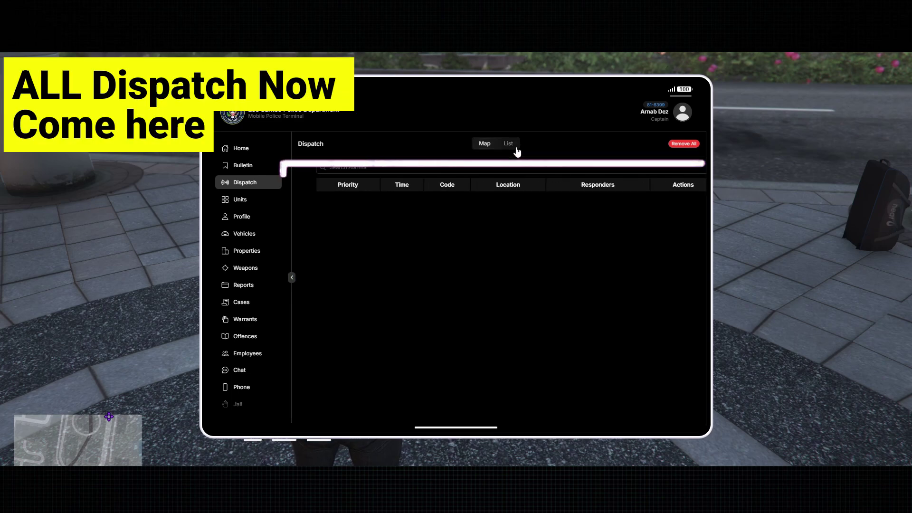
left_click(485, 143)
left_click(680, 144)
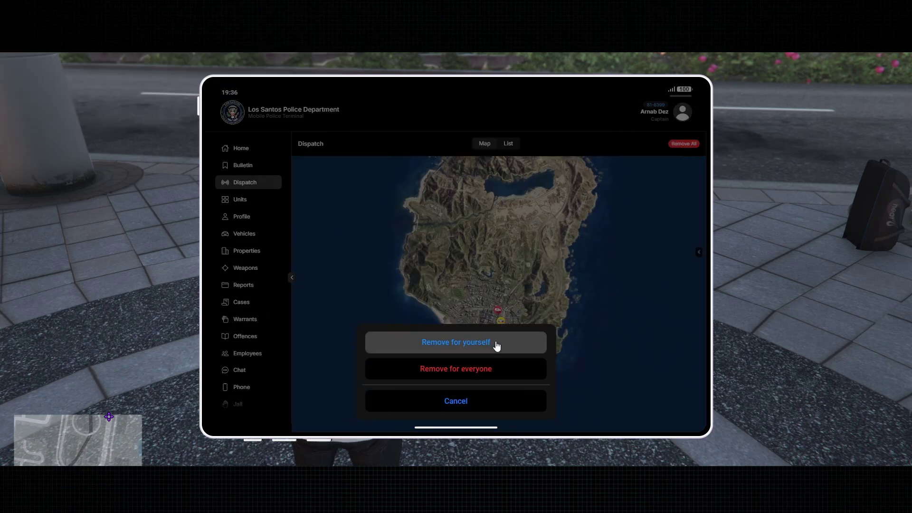
left_click(494, 345)
Look through the Units, Profile, Vehicle, Property and Weapon pages of the MDT.
left_click(245, 198)
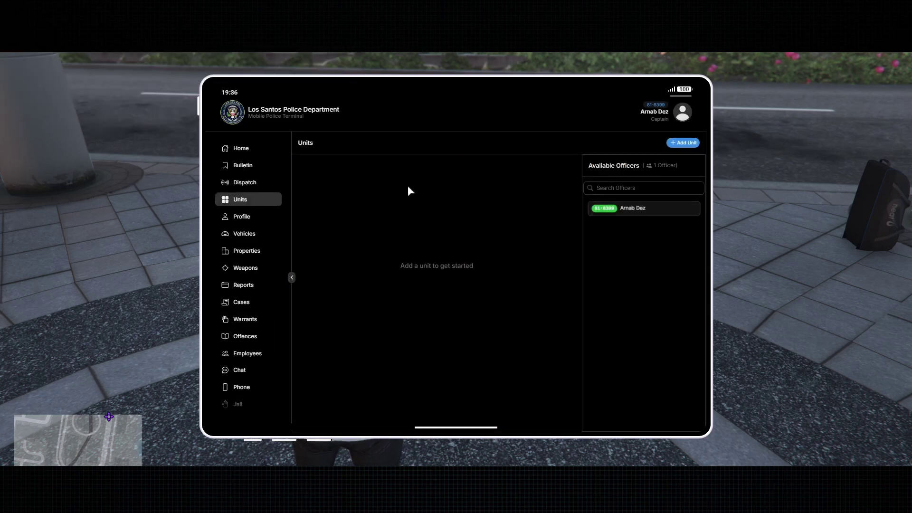
mouse_move(627, 215)
left_mouse_down()
mouse_move(613, 209)
mouse_move(617, 243)
mouse_move(644, 210)
left_mouse_up()
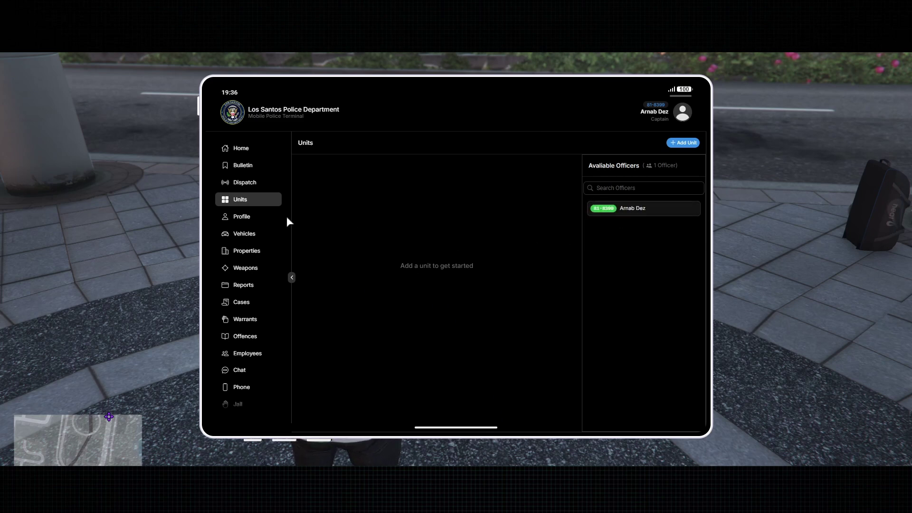
left_click(261, 221)
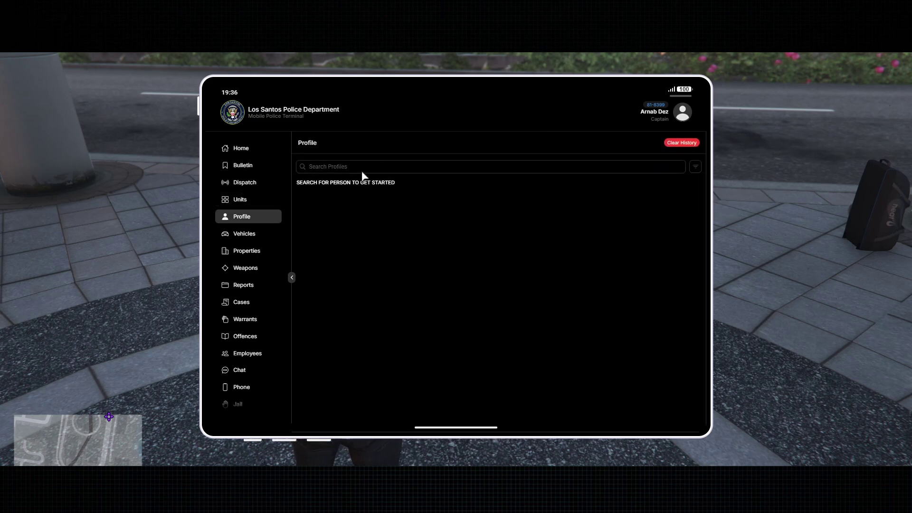
left_click(236, 232)
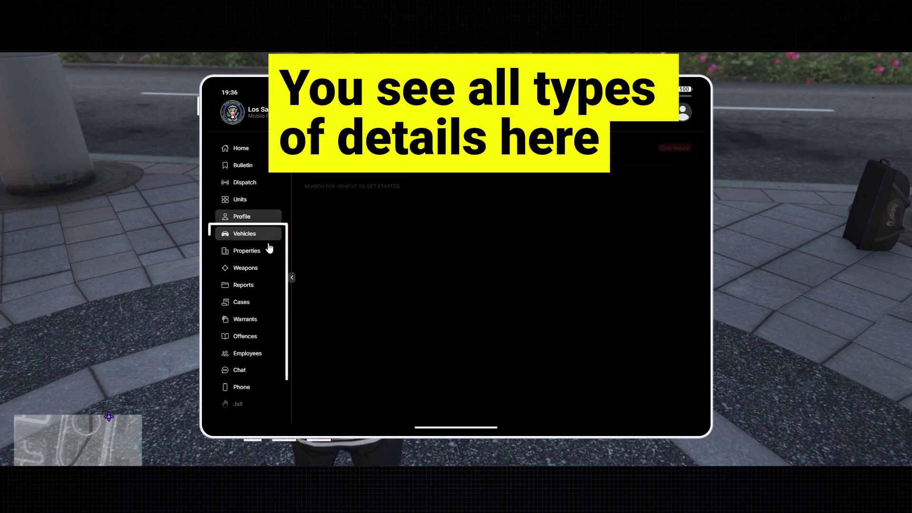
left_click(244, 252)
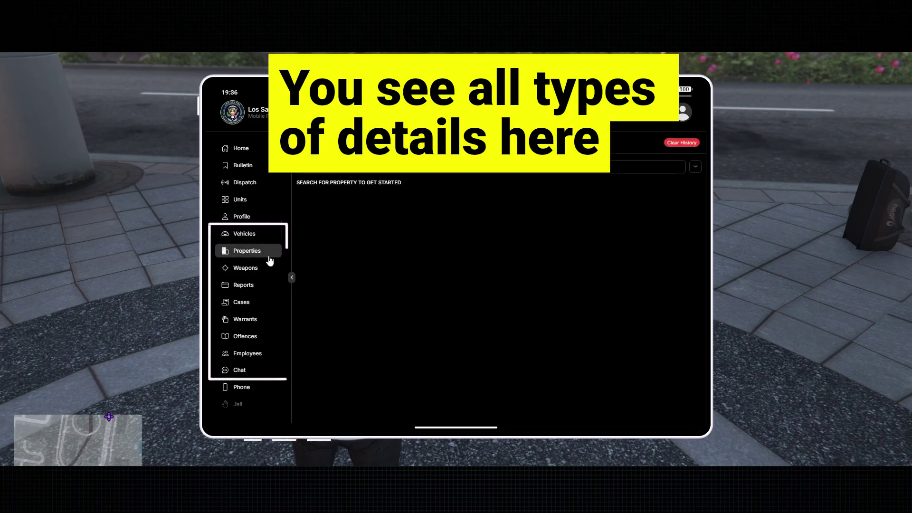
left_click(247, 268)
Look through the Reports, Cases, Warrants, Offences, Employees and Chat pages.
left_click(250, 285)
left_click(252, 301)
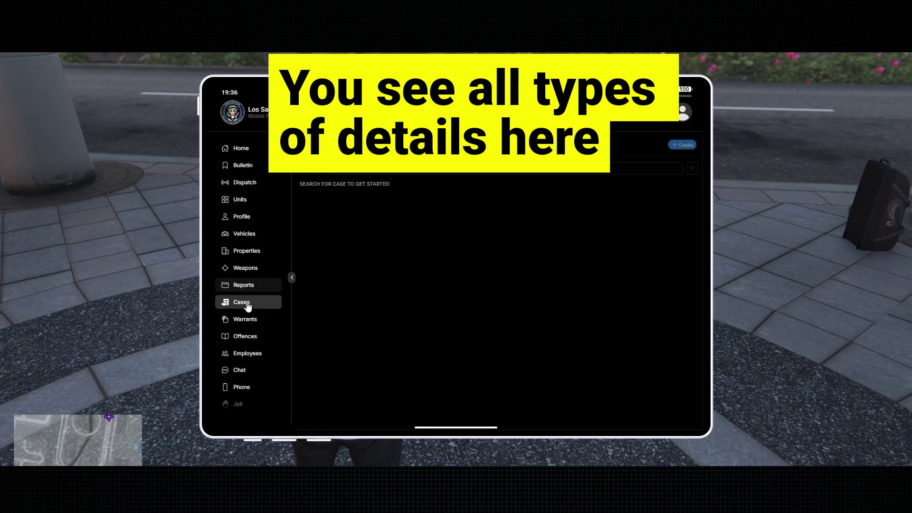
left_click(247, 319)
left_click(247, 336)
scroll(252, 352, "down", 1)
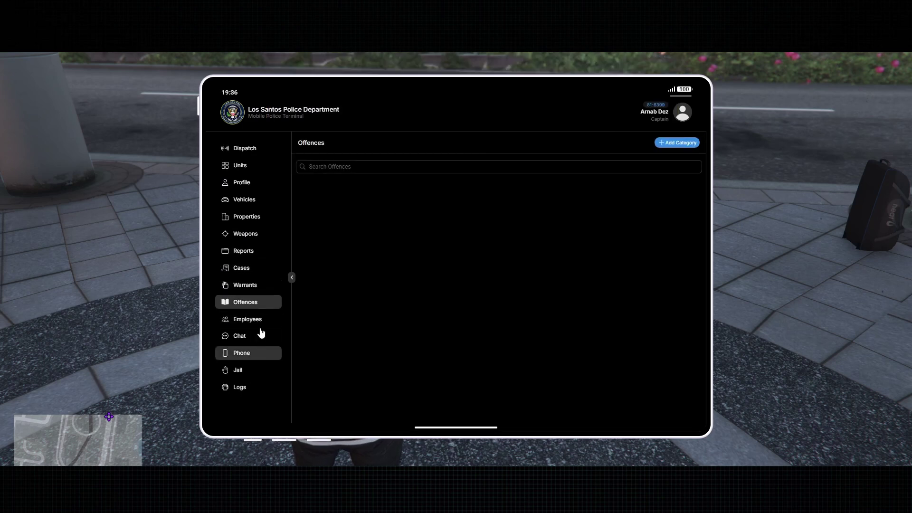
left_click(254, 321)
left_click(253, 339)
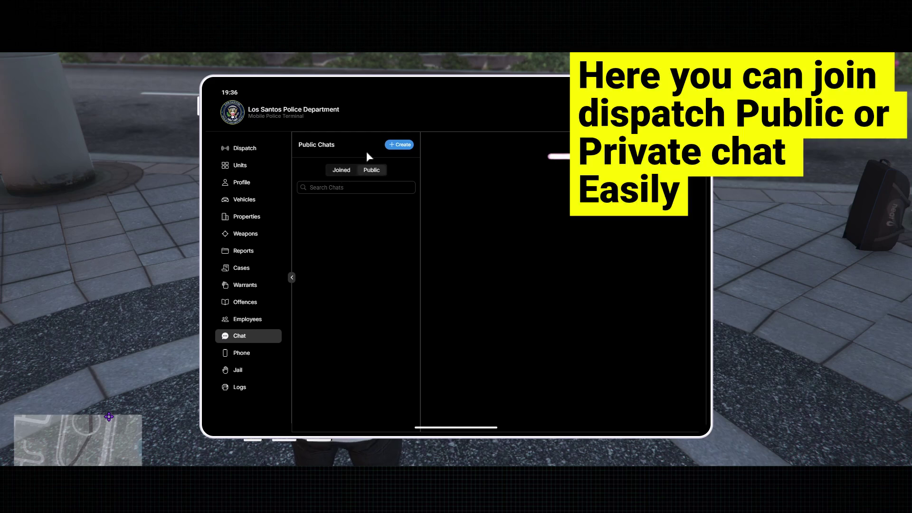
Create a private chat room named 'hi' and send the message 'hoo'.
left_click(403, 146)
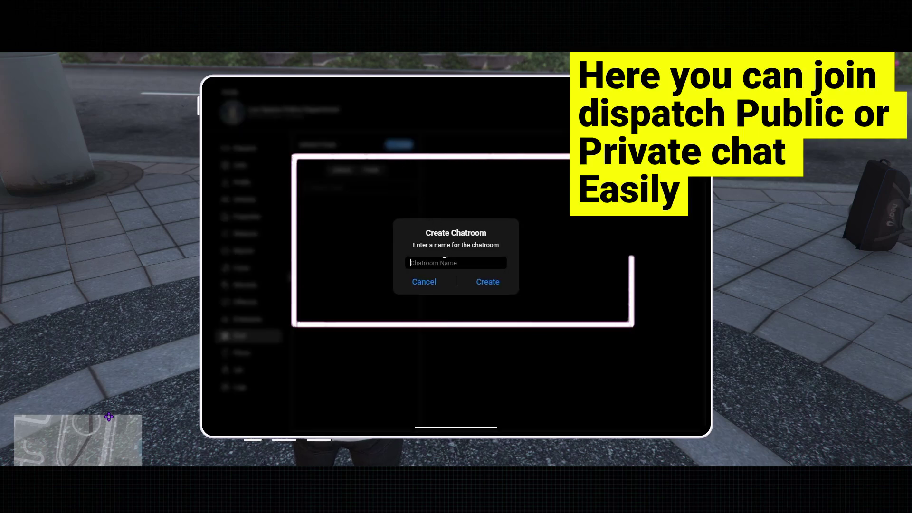
type("hi")
left_click(475, 287)
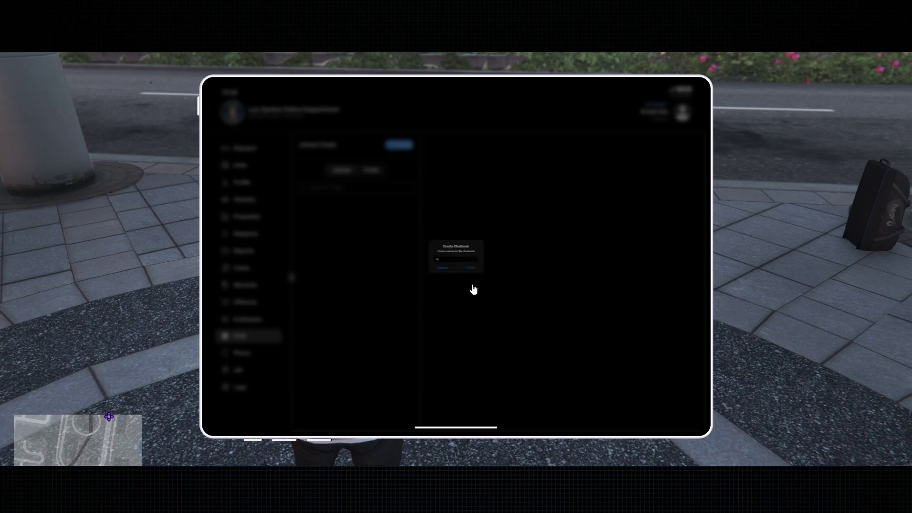
left_click(477, 349)
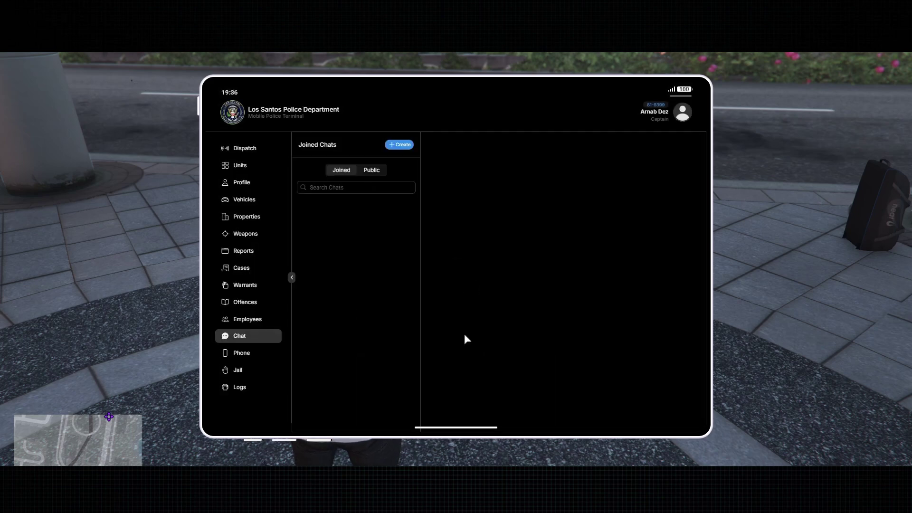
type("hoo")
left_click(691, 373)
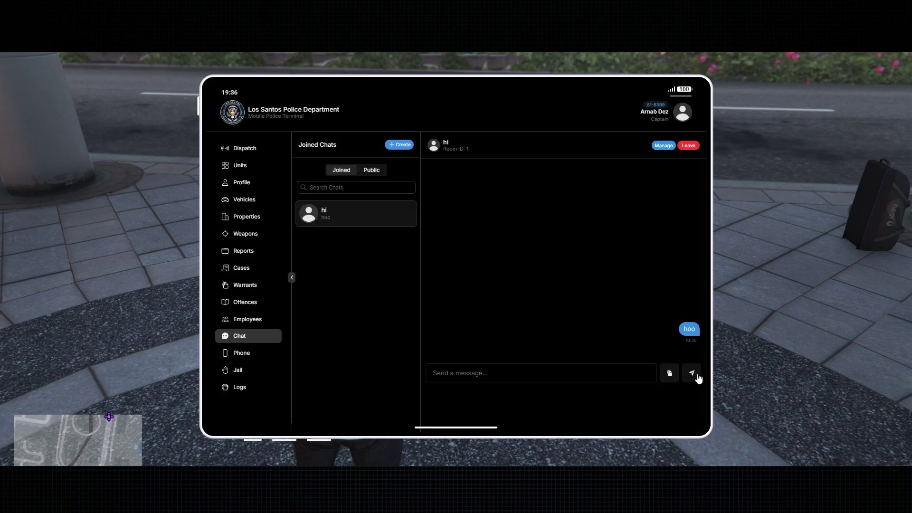
Check the room's management options, leave the 'hi' room, then rejoin it.
left_click(662, 145)
left_click(688, 146)
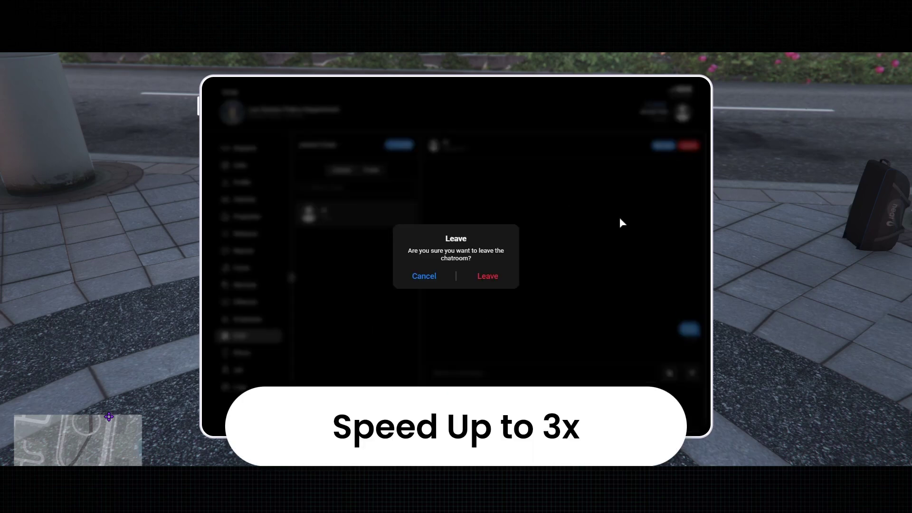
left_click(489, 275)
left_click(372, 169)
left_click(340, 169)
left_click(357, 213)
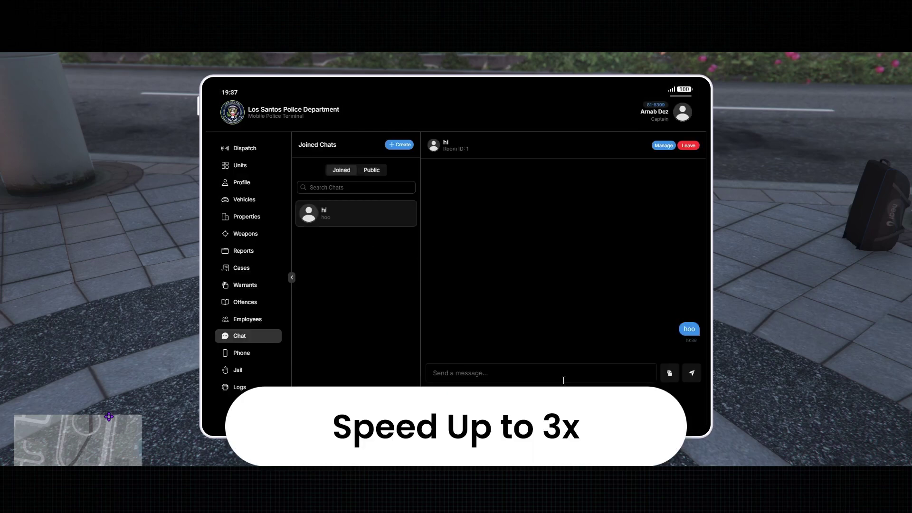
Look through the Phone, transponder map, Jail, activity logs and Bulletin Board pages.
left_click(241, 352)
left_click(517, 142)
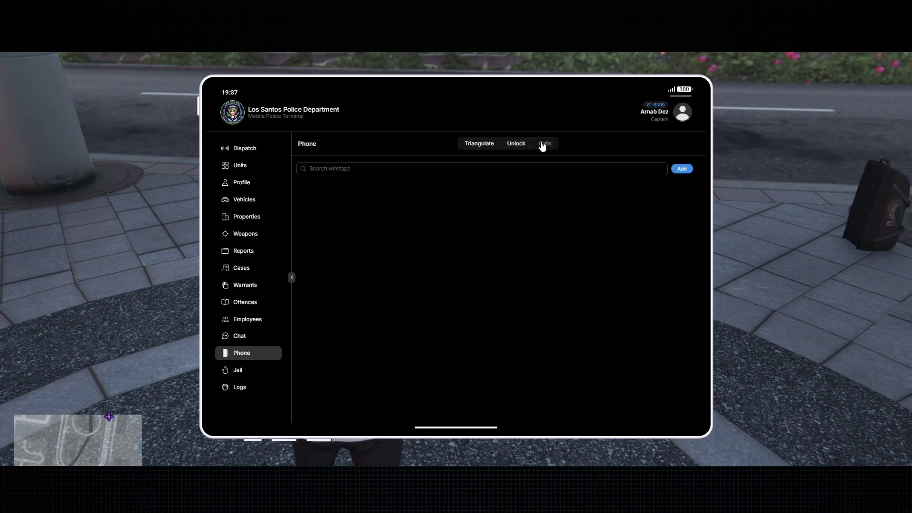
left_click(480, 143)
left_click(238, 370)
left_click(240, 387)
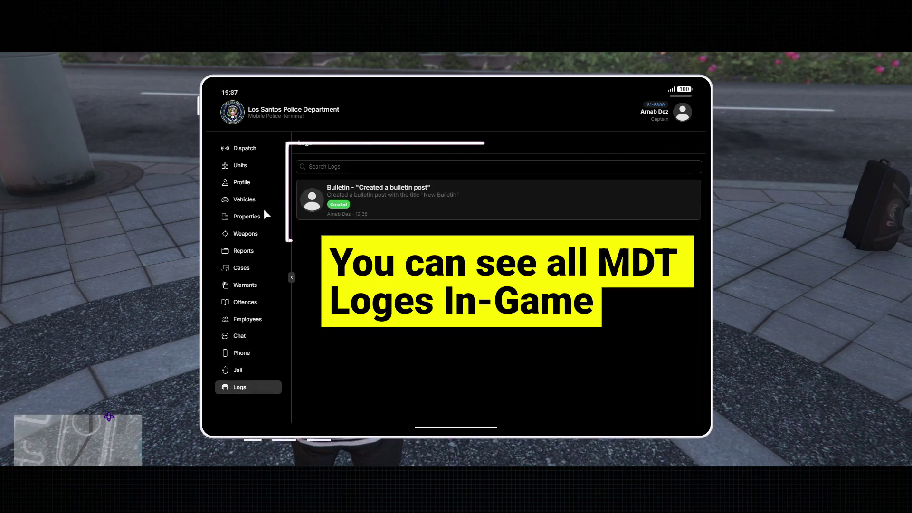
scroll(263, 209, "up", 2)
left_click(257, 165)
left_click(241, 148)
scroll(261, 250, "down", 2)
Create and save a new police report of type Burglary.
left_click(261, 250)
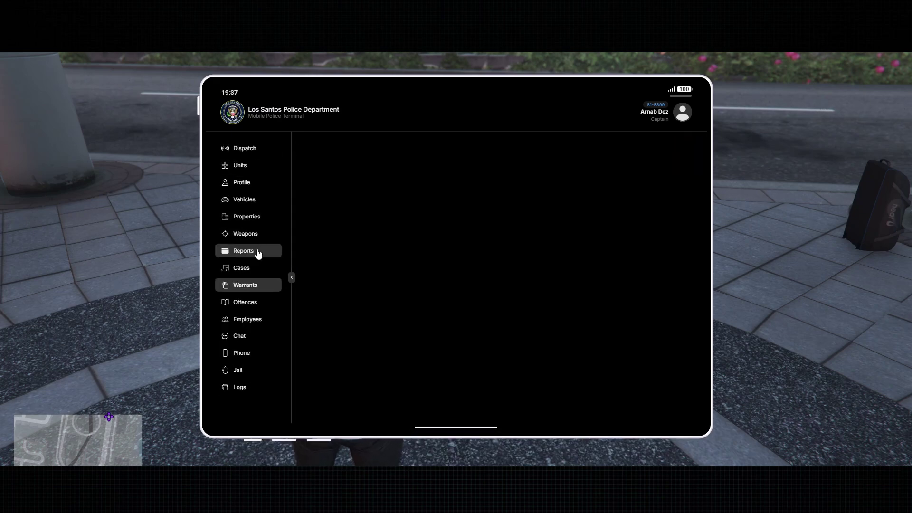
left_click(687, 142)
left_click(394, 188)
left_click(337, 226)
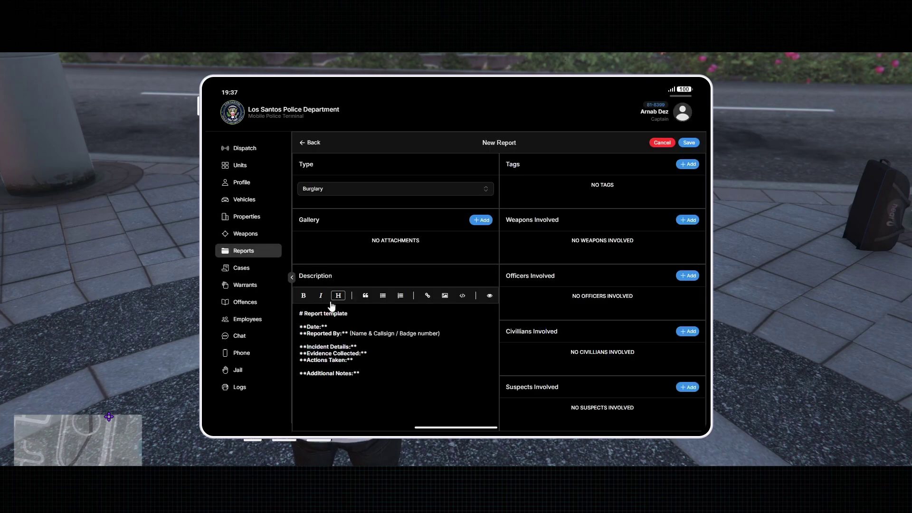
left_click(687, 192)
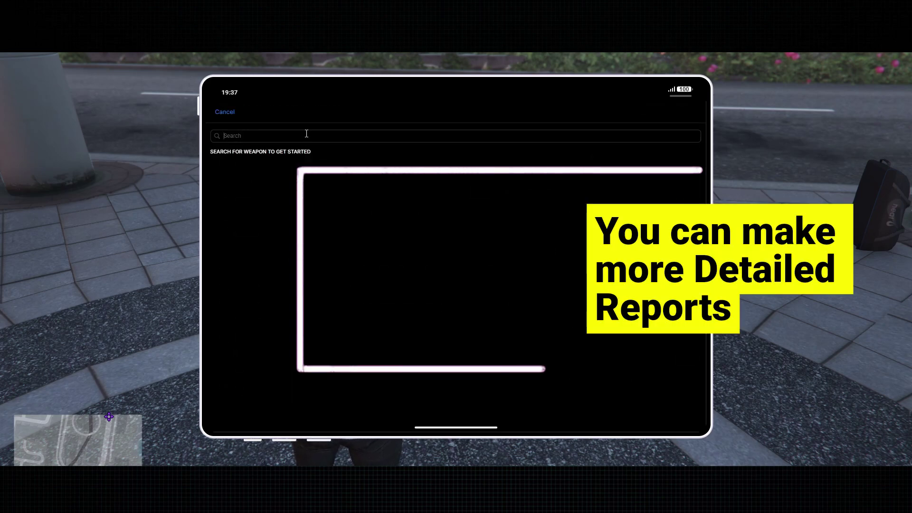
left_click(223, 112)
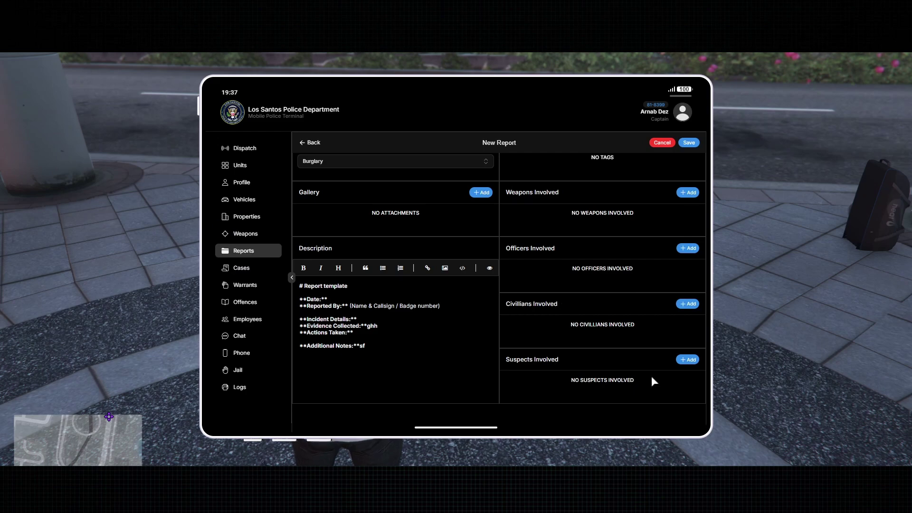
left_click(689, 143)
Review the police reports list and jail records, then return to the dashboard.
left_click(252, 150)
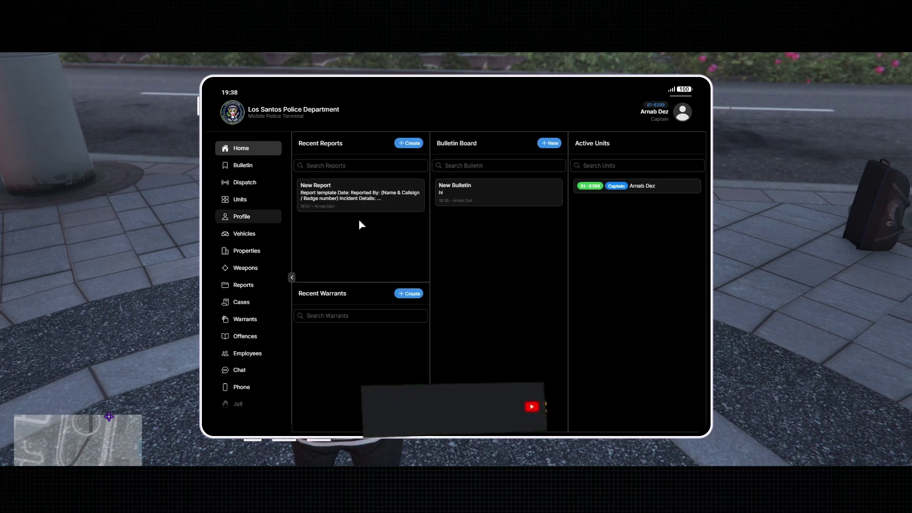
left_click(375, 198)
scroll(287, 275, "down", 1)
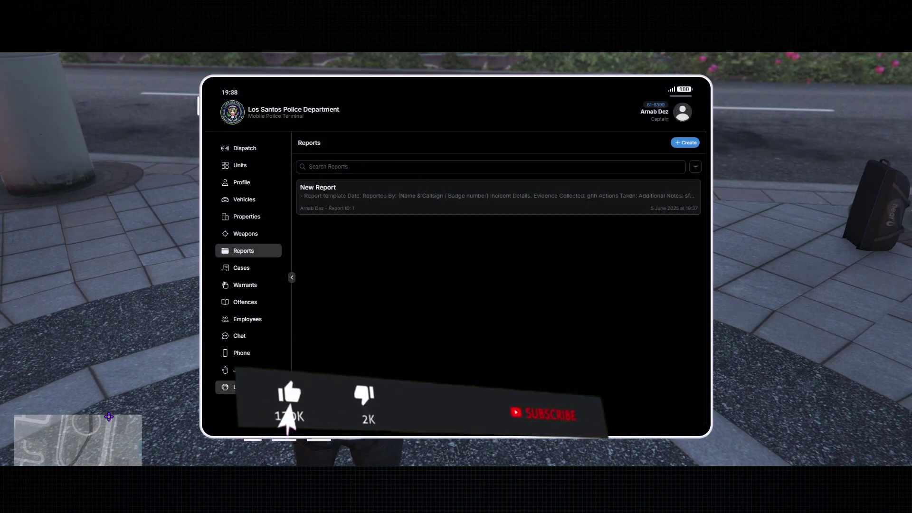
left_click(240, 387)
scroll(256, 237, "up", 3)
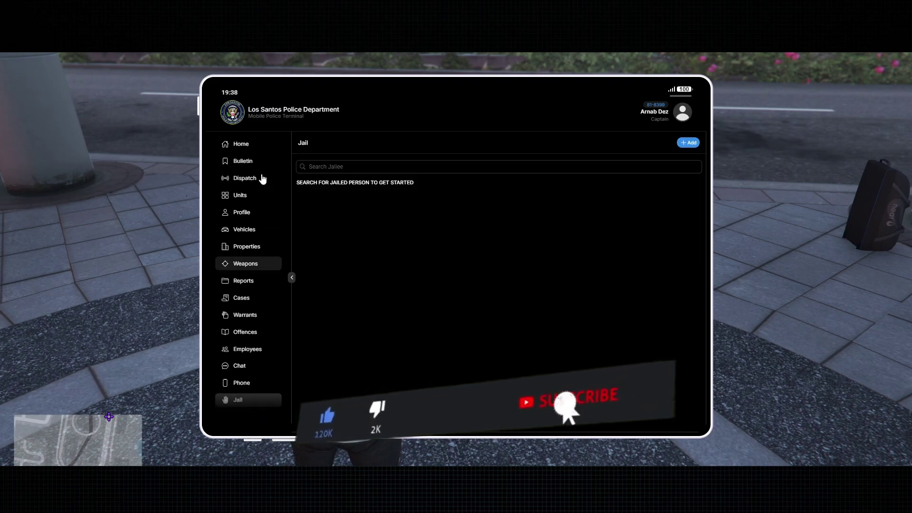
left_click(241, 148)
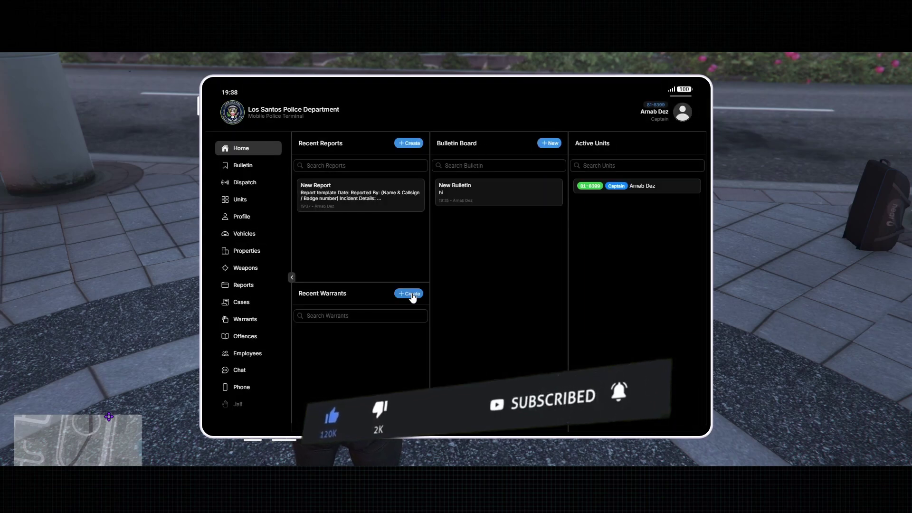
Draft an Active, High Priority Extradition Warrant, then discard it.
left_click(409, 293)
left_click(553, 188)
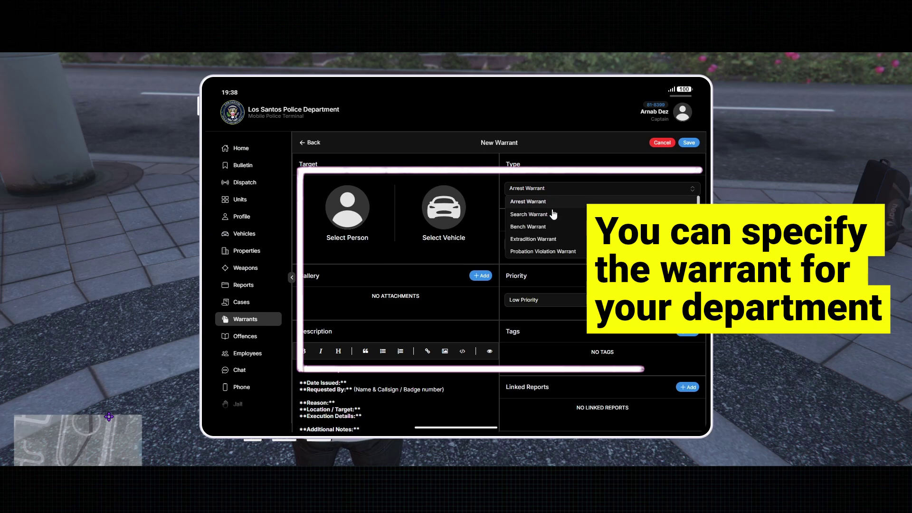
left_click(533, 239)
left_click(601, 244)
left_click(518, 256)
left_click(601, 300)
left_click(522, 335)
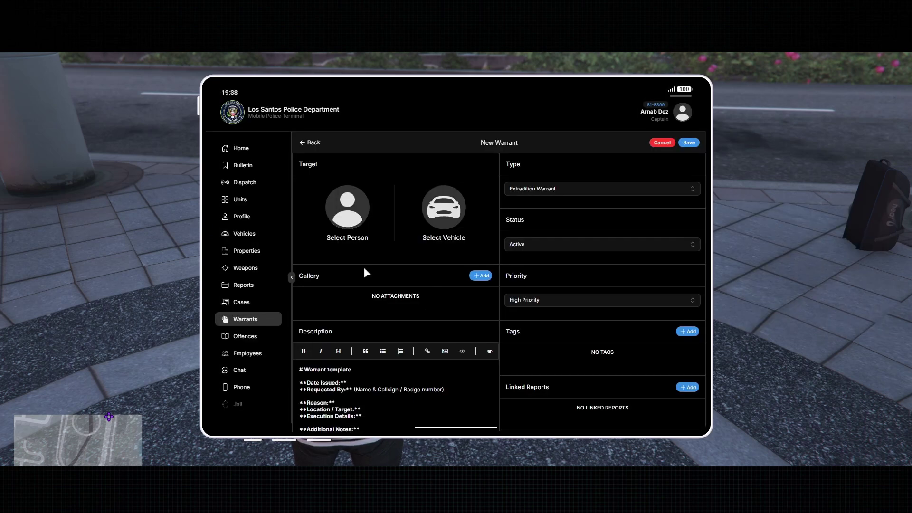
left_click(456, 427)
left_click(454, 370)
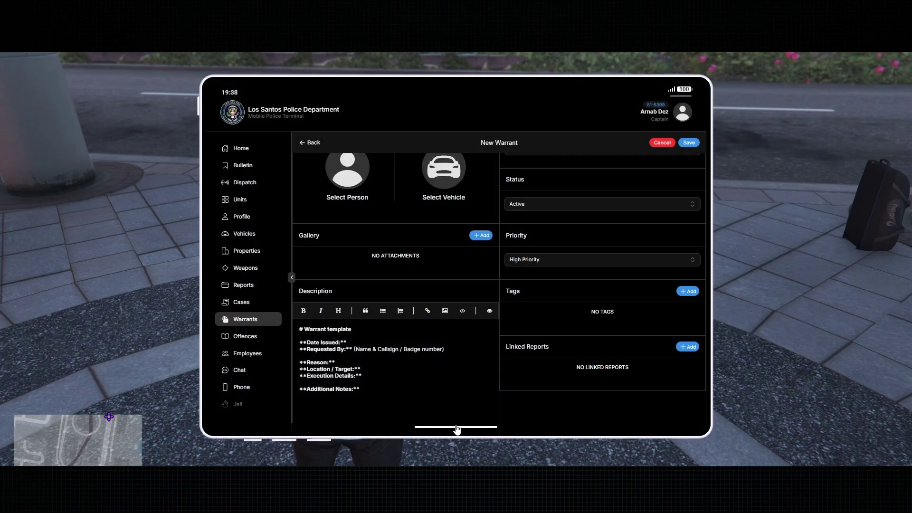
Switch to the ambulance job with /setjob 1 ambulance 0 and go on EMS duty.
key("Escape")
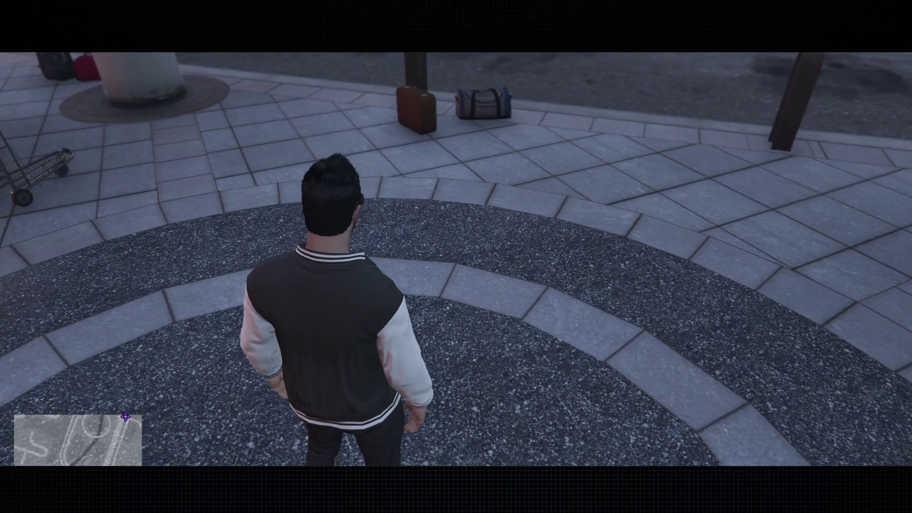
type("t/setjob 1 ambulance 0")
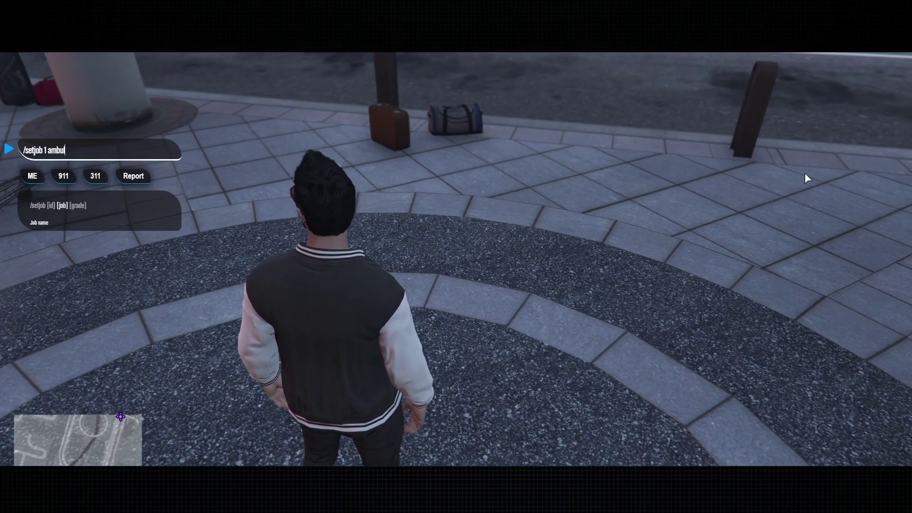
key("Return")
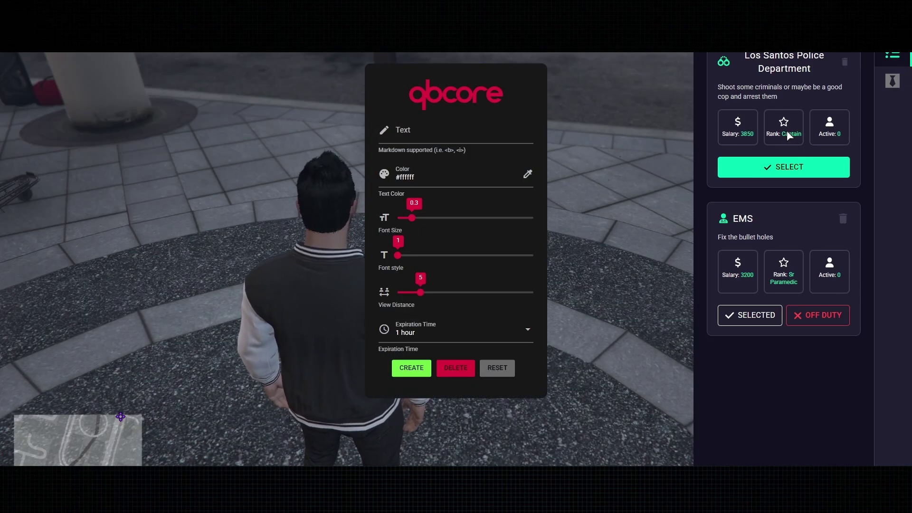
left_click(817, 315)
Unlock the tablet and open the EMS MDT's Bulletin Board.
key("Escape")
left_click(556, 214)
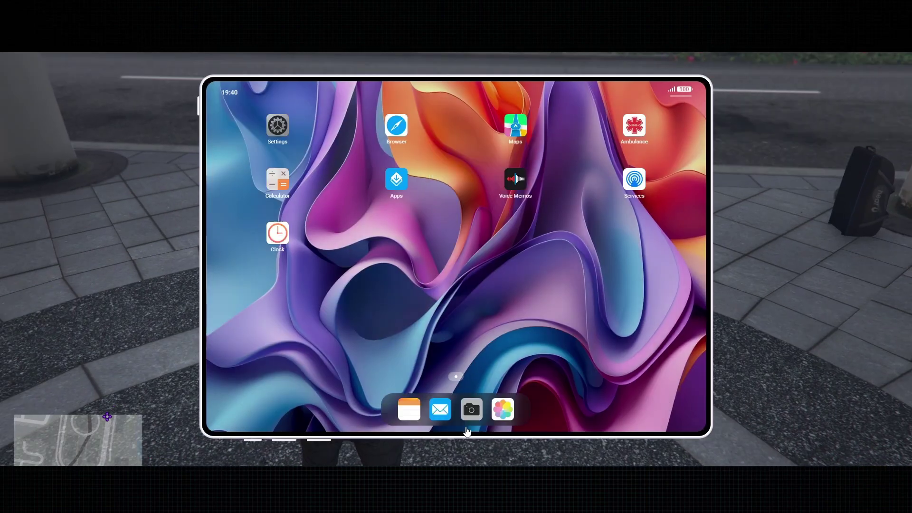
left_click(635, 181)
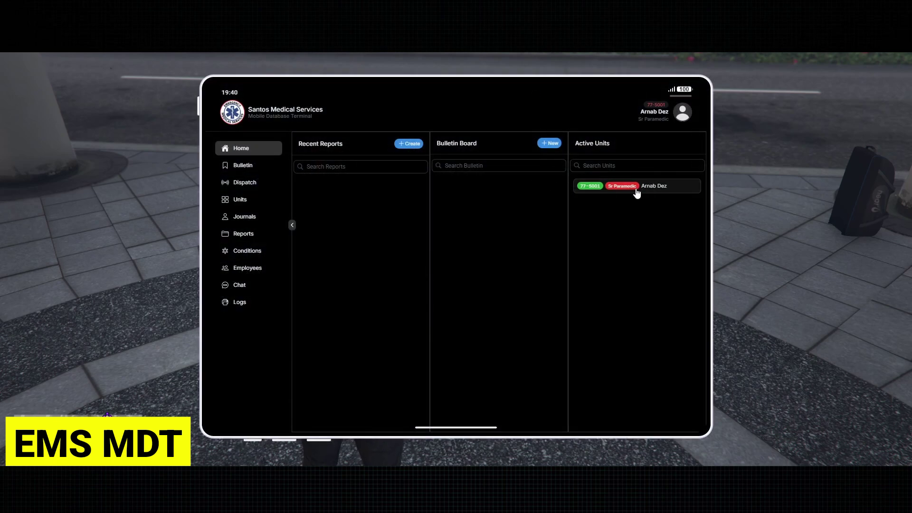
left_click(398, 145)
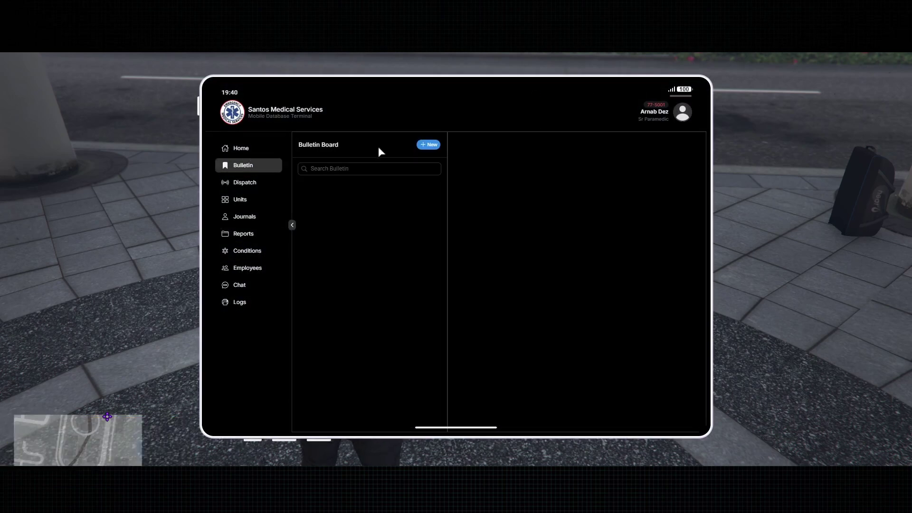
Write a numbered 'yoo' bulletin with a link, preview it, and create it.
left_click(427, 145)
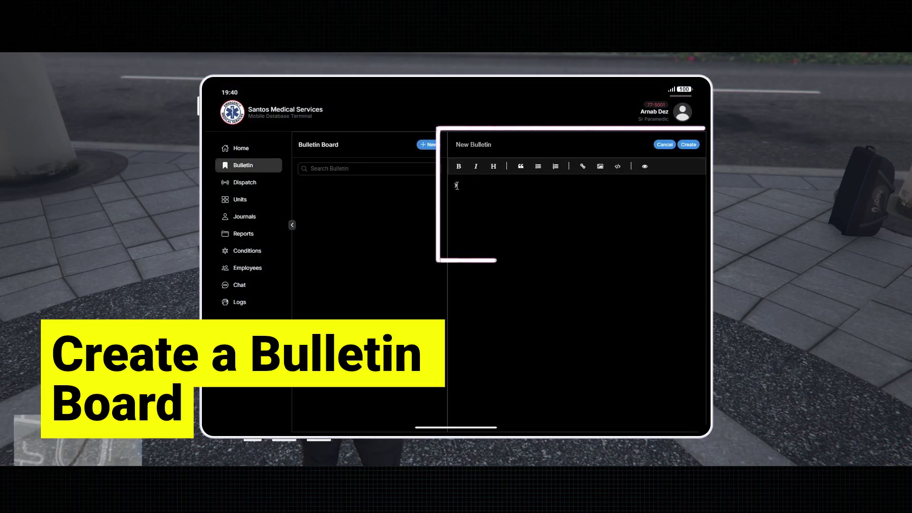
left_click(555, 166)
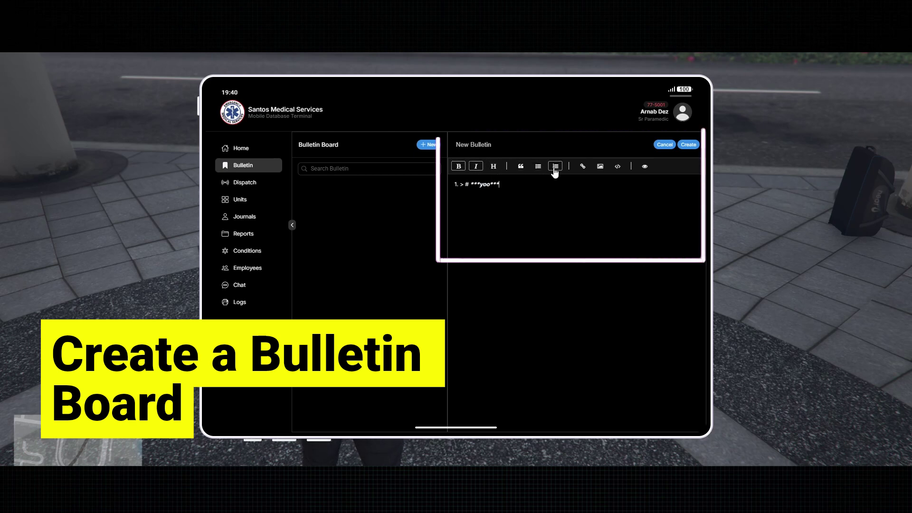
left_click(582, 166)
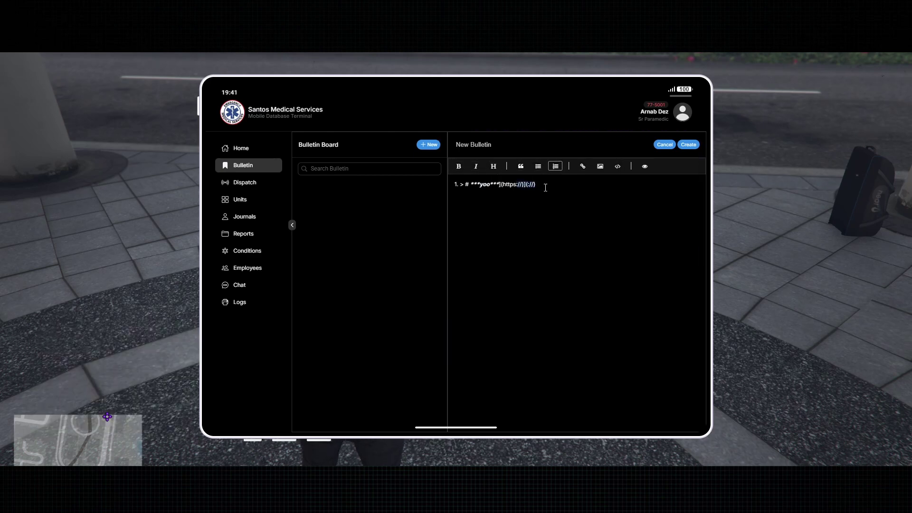
left_click(644, 166)
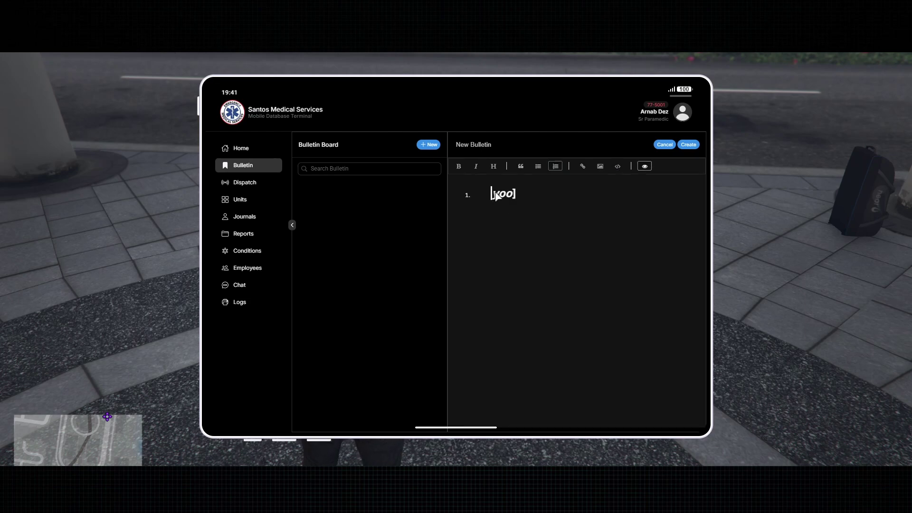
left_click(645, 166)
left_click(644, 166)
left_click(688, 144)
Inspect station markers on the EMS dispatch map and view calls as a list.
left_click(240, 148)
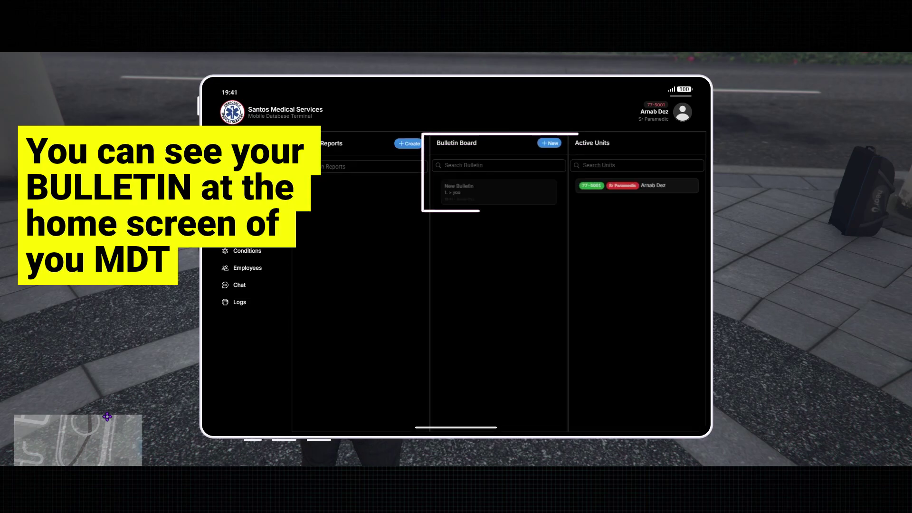
left_click(245, 182)
left_click(499, 318)
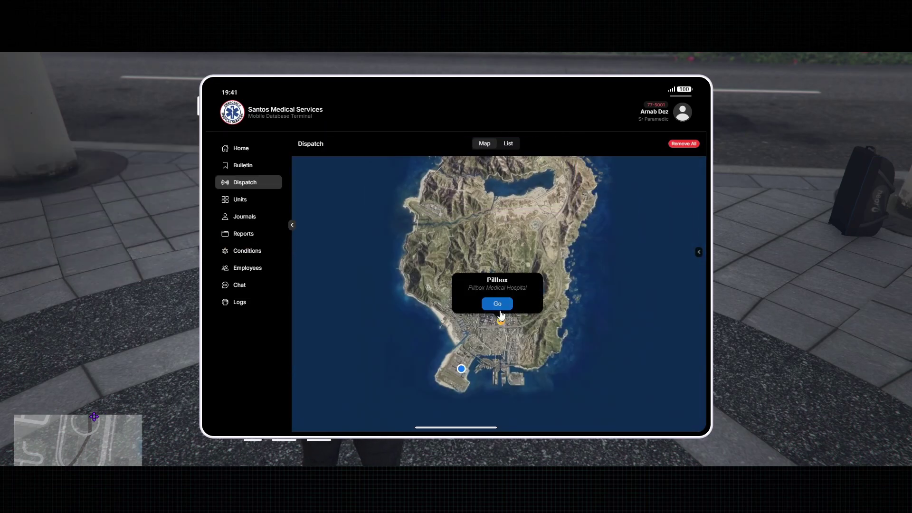
left_click(498, 315)
left_click(508, 143)
Browse the Journals, Reports, Conditions, Employees, Chat and Logs pages of the EMS MDT.
left_click(245, 216)
left_click(243, 233)
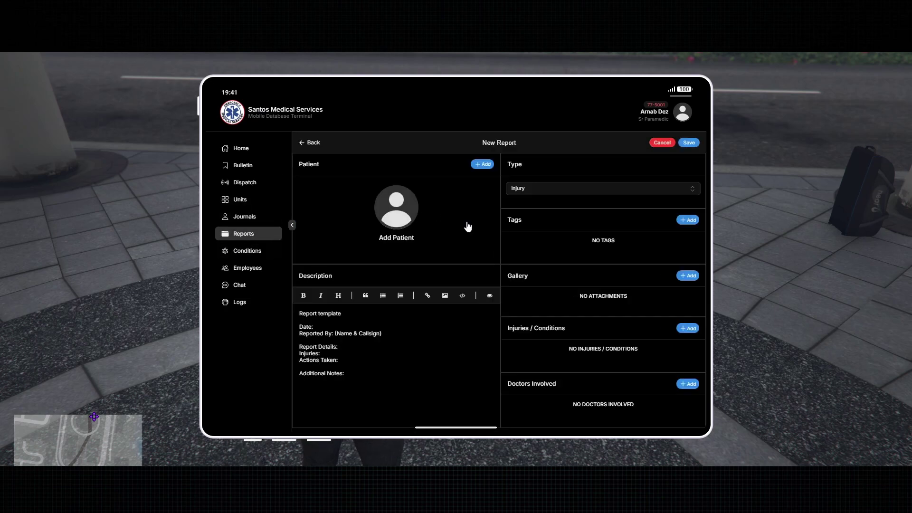
left_click(247, 250)
left_click(675, 143)
left_click(424, 286)
left_click(246, 267)
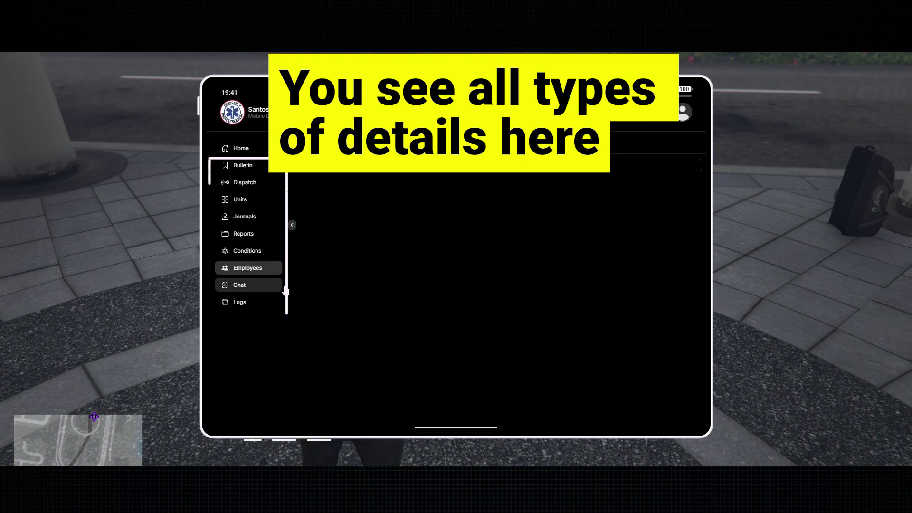
left_click(239, 284)
left_click(240, 299)
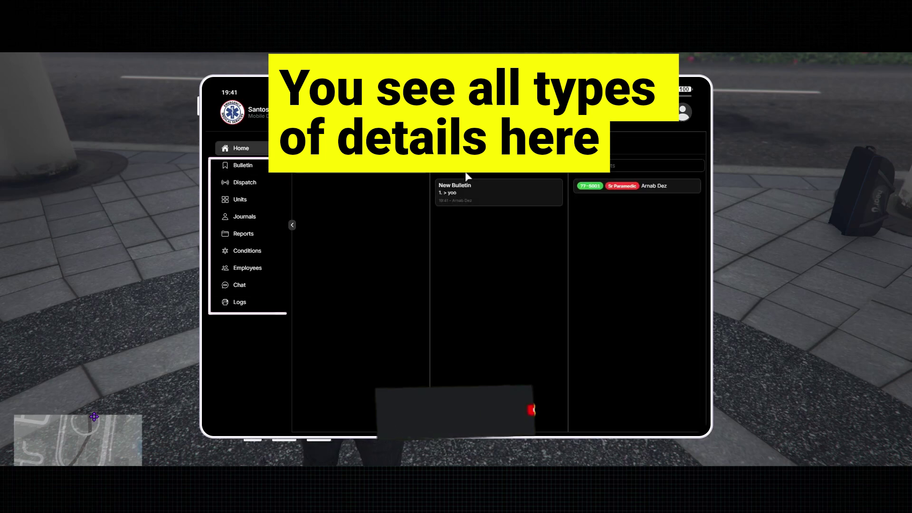
Swipe up to close the EMS MDT back to the swirl-wallpaper home screen.
mouse_move(456, 430)
left_mouse_down()
mouse_move(464, 387)
mouse_move(457, 274)
mouse_move(585, 182)
left_mouse_up()
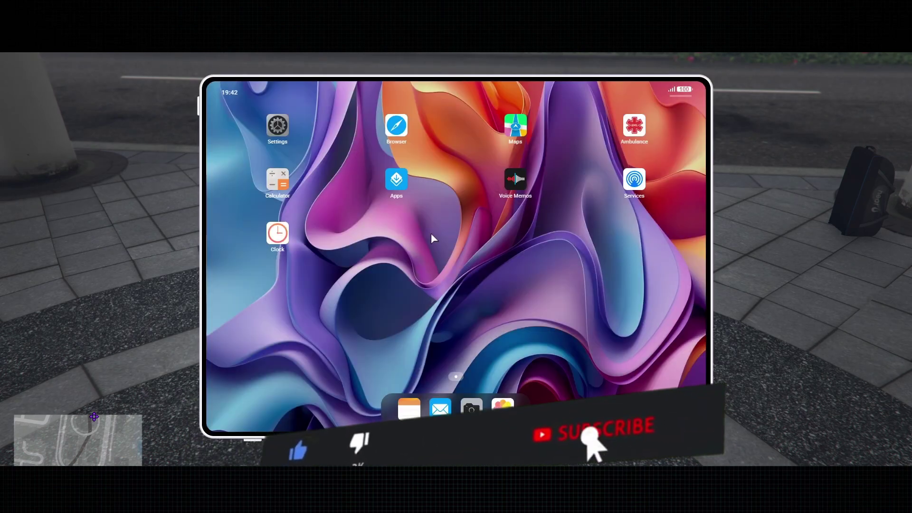